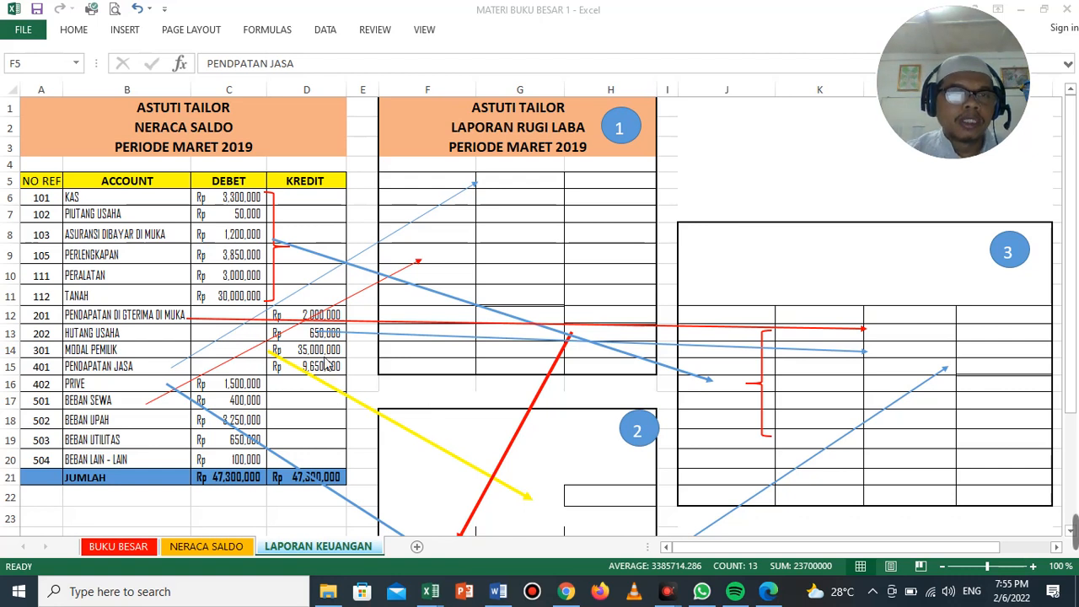
# Step: Highlight the Neraca Saldo heading and account table, followed by the Laporan Rugi Laba heading, to review them
pyautogui.click(161, 113)
pyautogui.moveTo(161, 113); pyautogui.dragTo(171, 481)
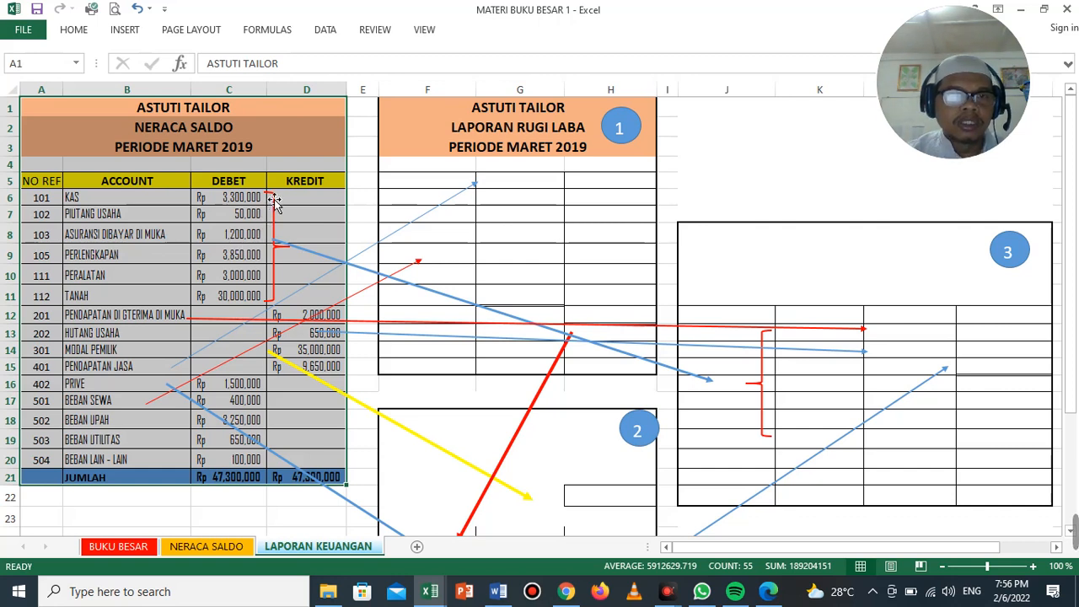
pyautogui.click(290, 147)
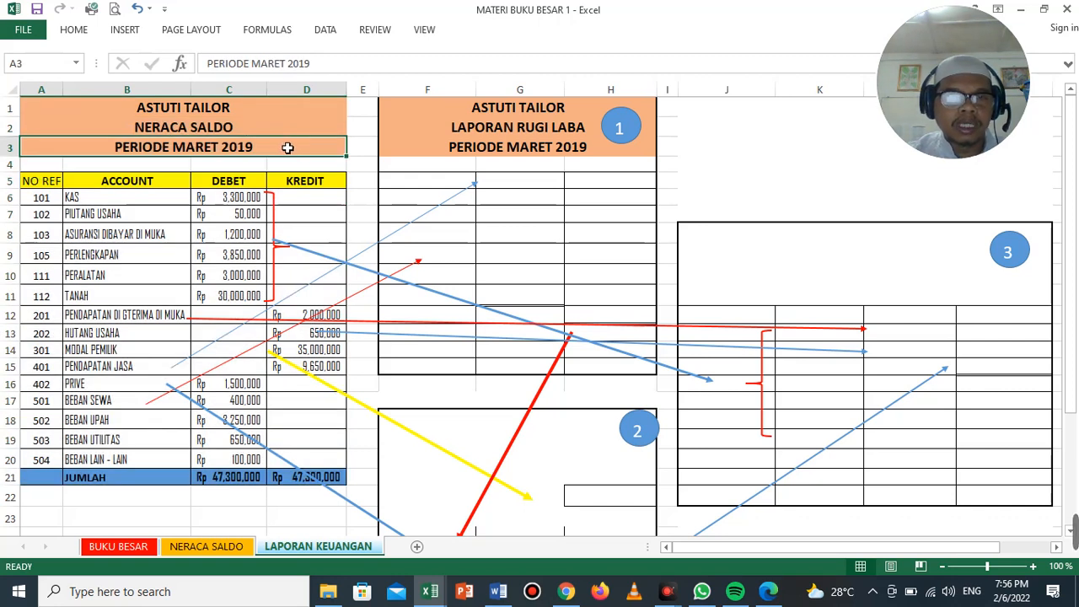
pyautogui.moveTo(41, 184); pyautogui.dragTo(328, 489)
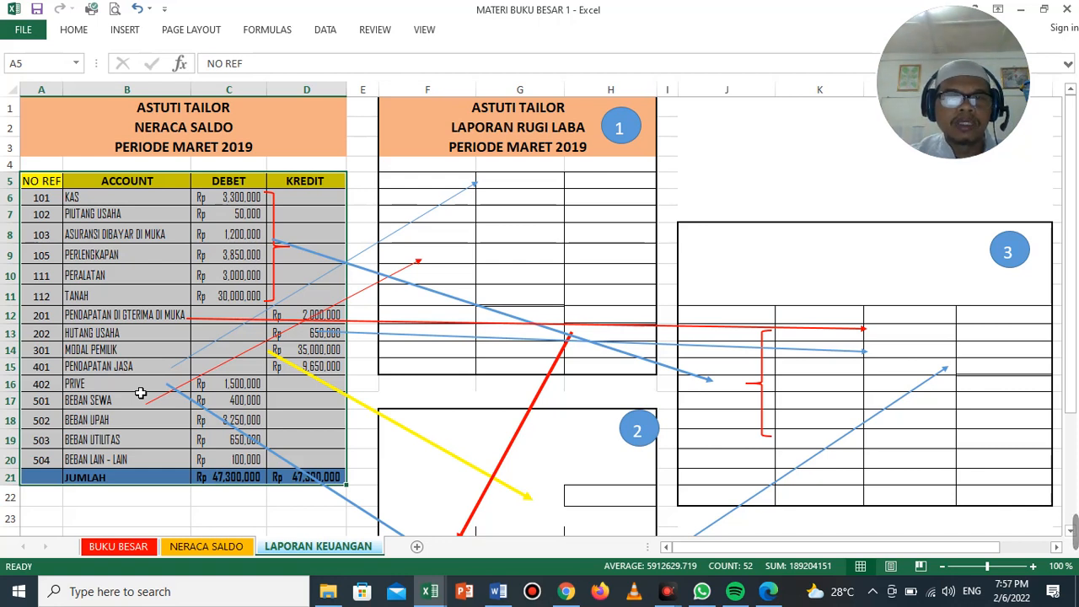
pyautogui.moveTo(513, 108); pyautogui.dragTo(561, 150)
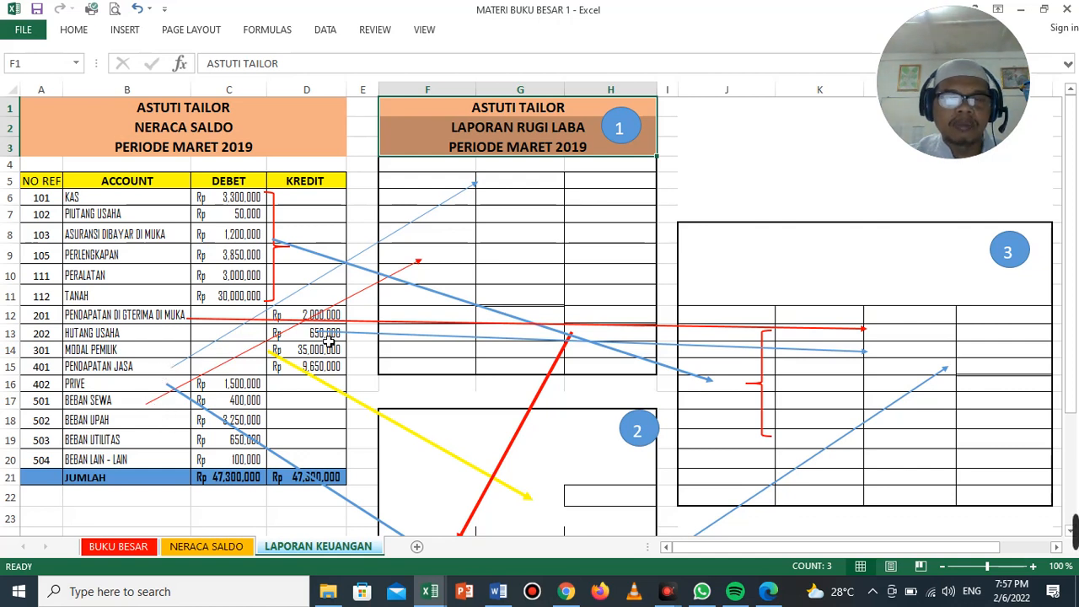
# Step: Set the font colour of cells F4:H7 in the Laporan Rugi Laba to black
pyautogui.moveTo(420, 167); pyautogui.dragTo(617, 214)
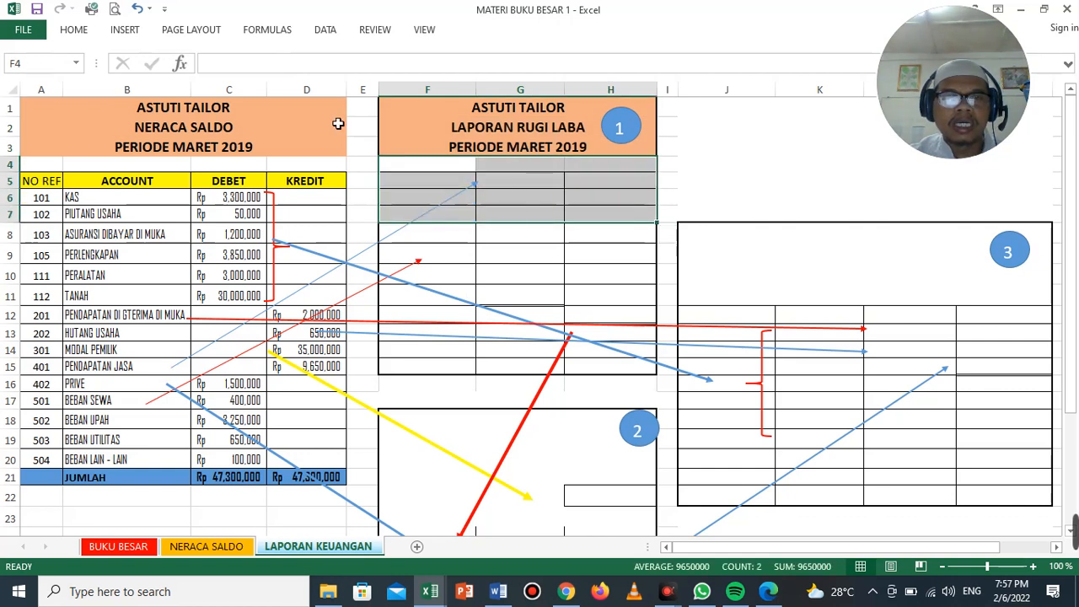
pyautogui.click(74, 29)
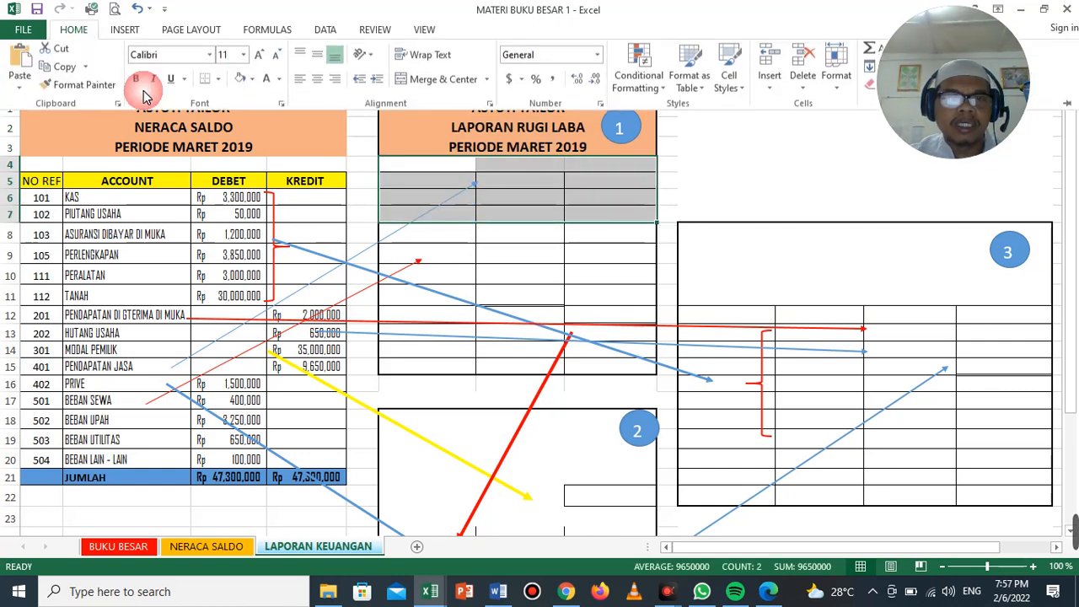
pyautogui.click(279, 80)
pyautogui.click(287, 104)
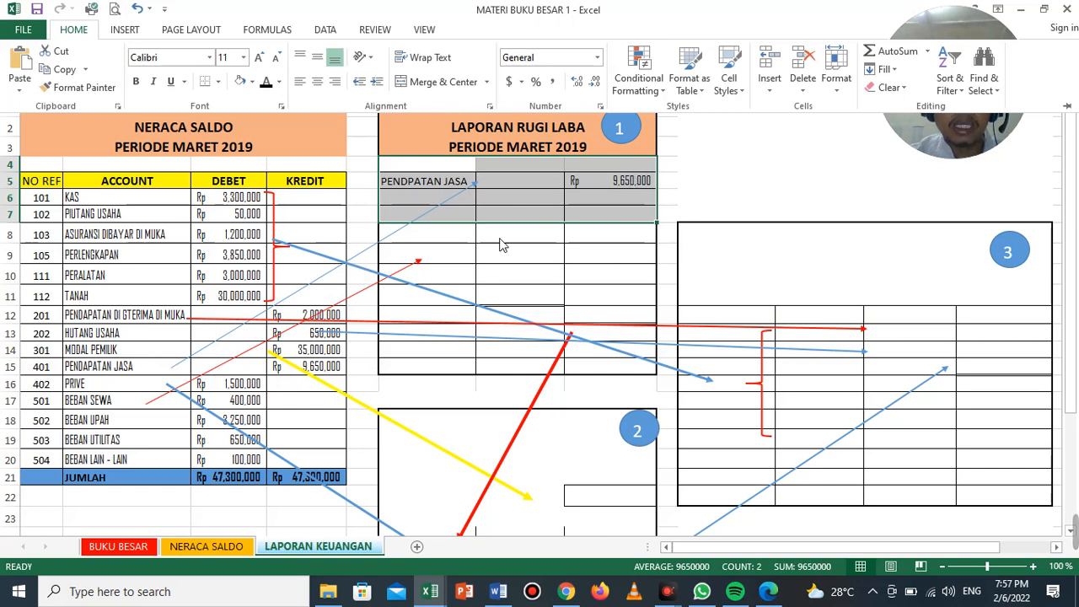
pyautogui.hotkey('ctrl', 'F1')
# Step: Apply the black font colour to cells F7:H10 in the Laporan Rugi Laba
pyautogui.click(395, 225)
pyautogui.moveTo(396, 221); pyautogui.dragTo(600, 275)
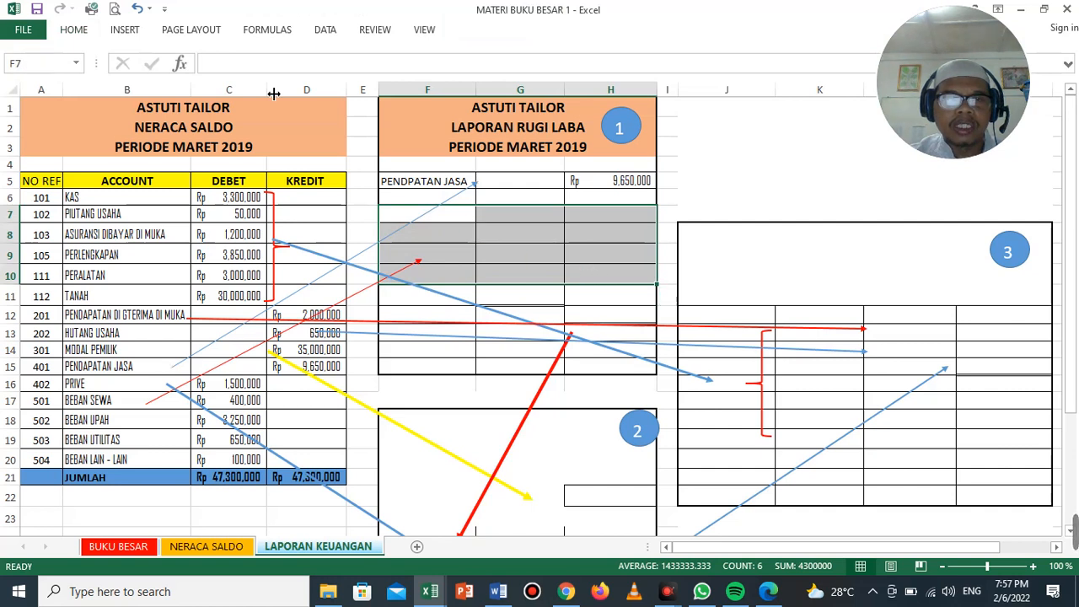
pyautogui.click(76, 32)
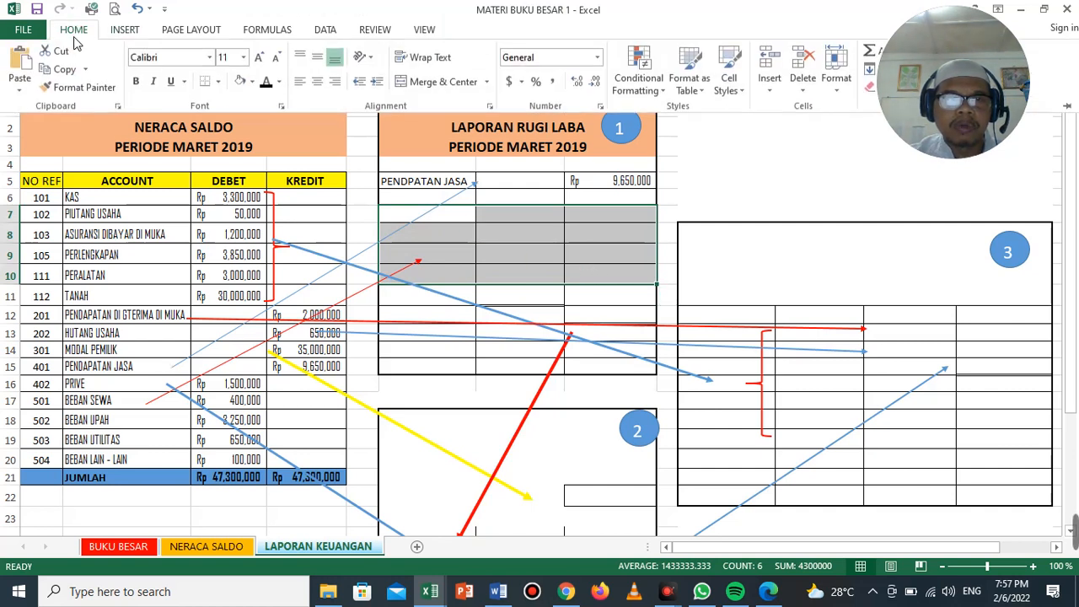
pyautogui.click(265, 87)
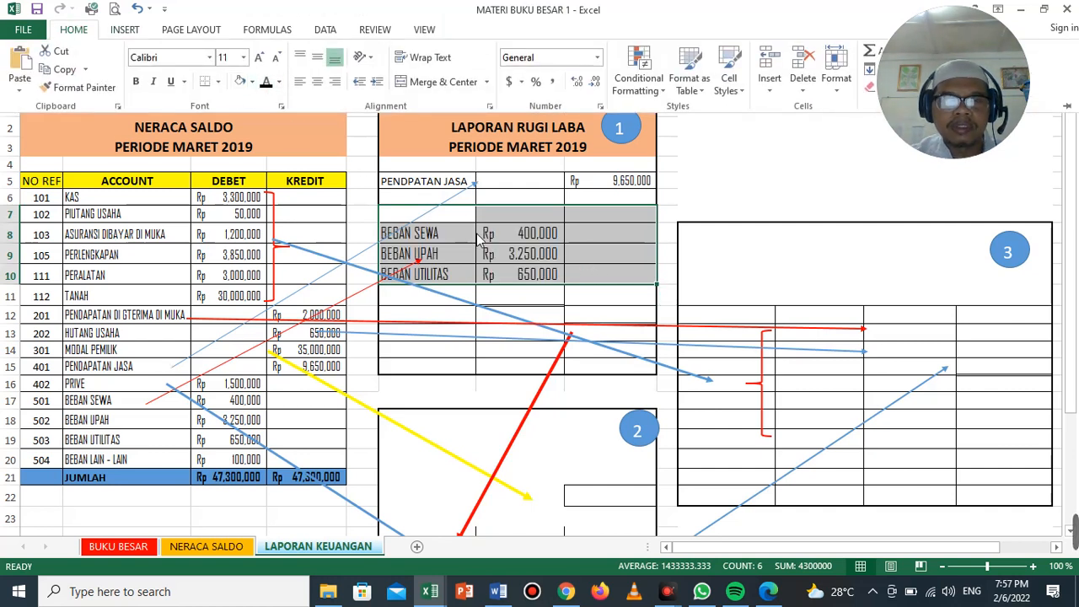
# Step: Enter the expense section heading "Beban Beban" in cell F7
pyautogui.click(452, 221)
pyautogui.click(451, 221)
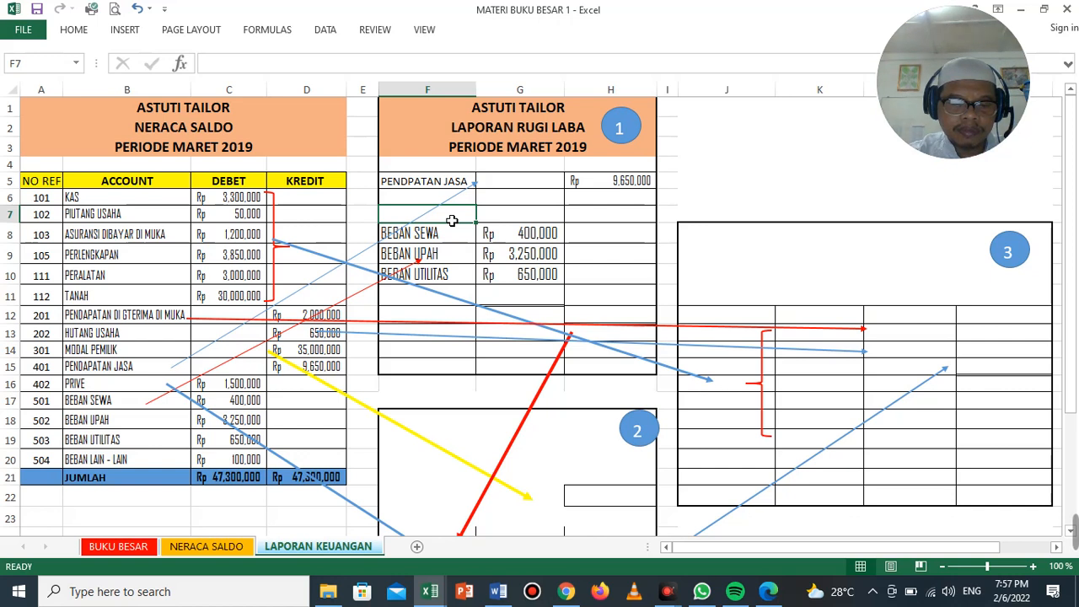
pyautogui.write('Beban')
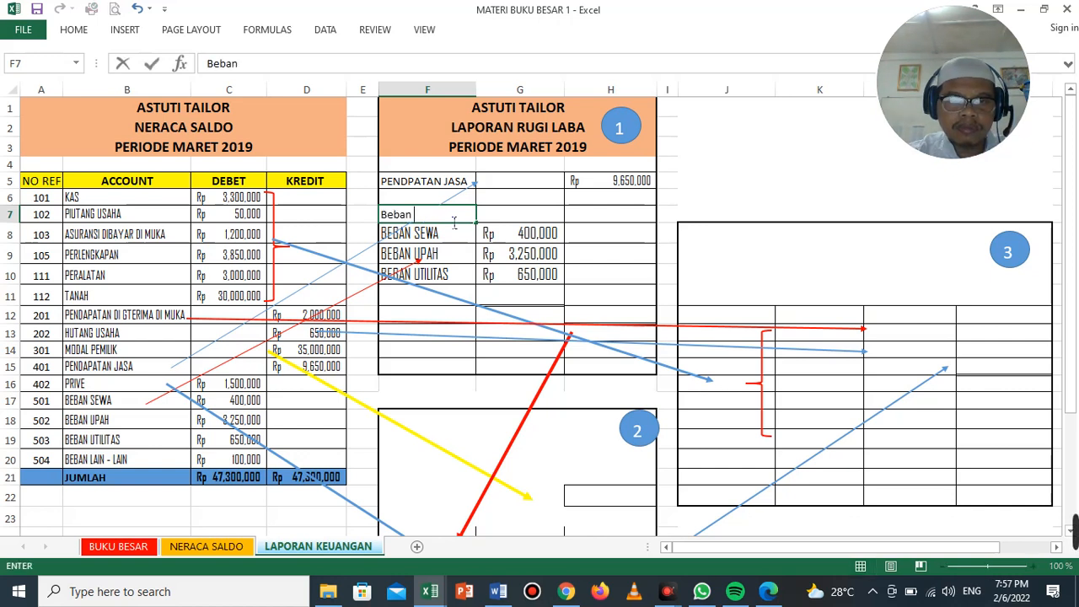
pyautogui.write(' Beban')
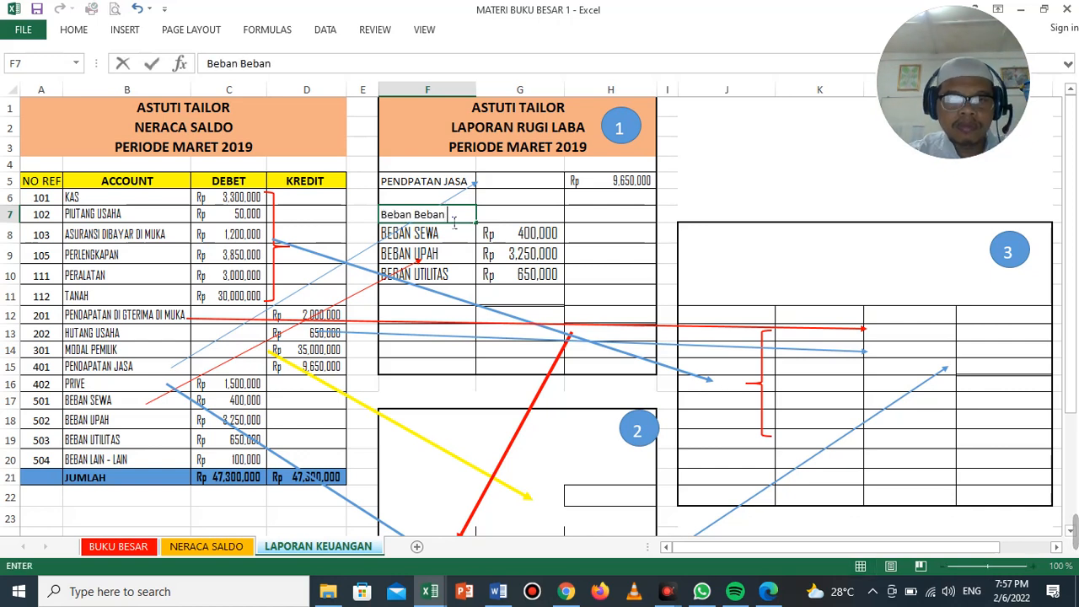
pyautogui.click(446, 256)
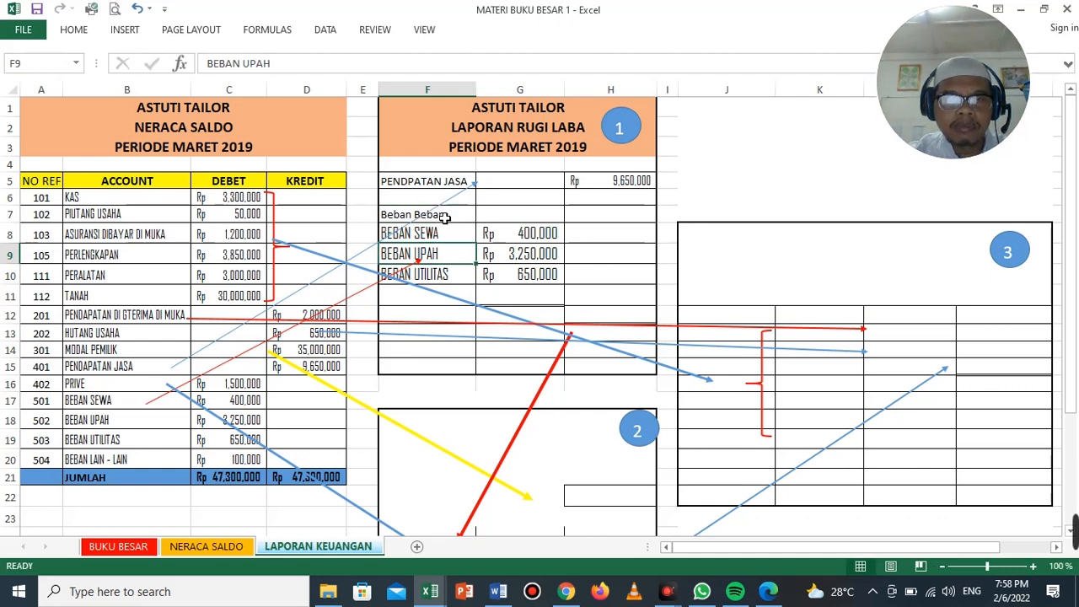
# Step: Make the "Beban Beban" heading in F7 bold and underlined with font size 12
pyautogui.click(437, 207)
pyautogui.click(474, 216)
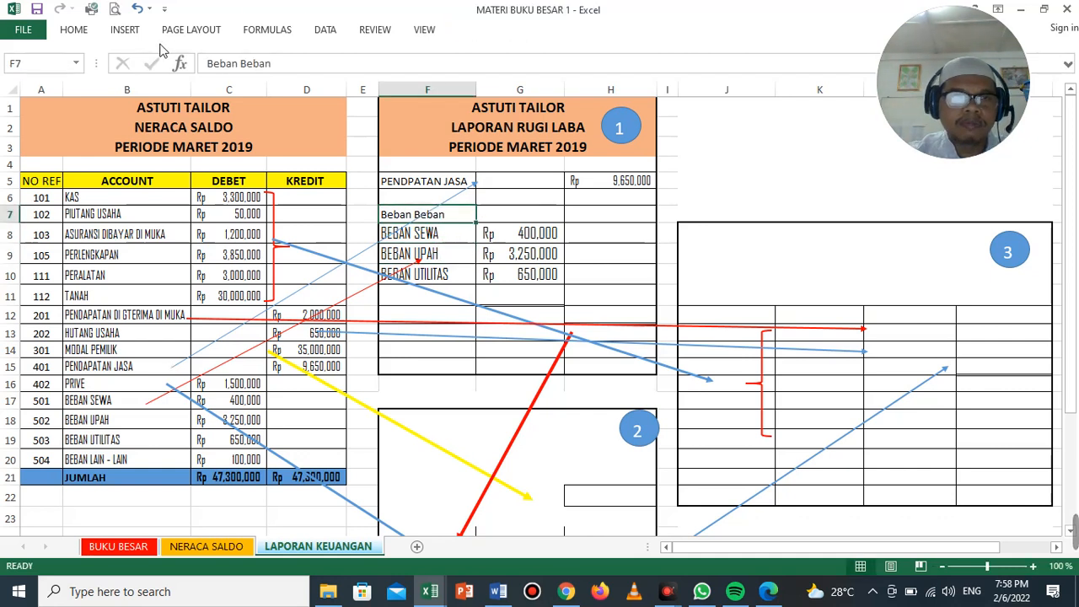
pyautogui.click(85, 32)
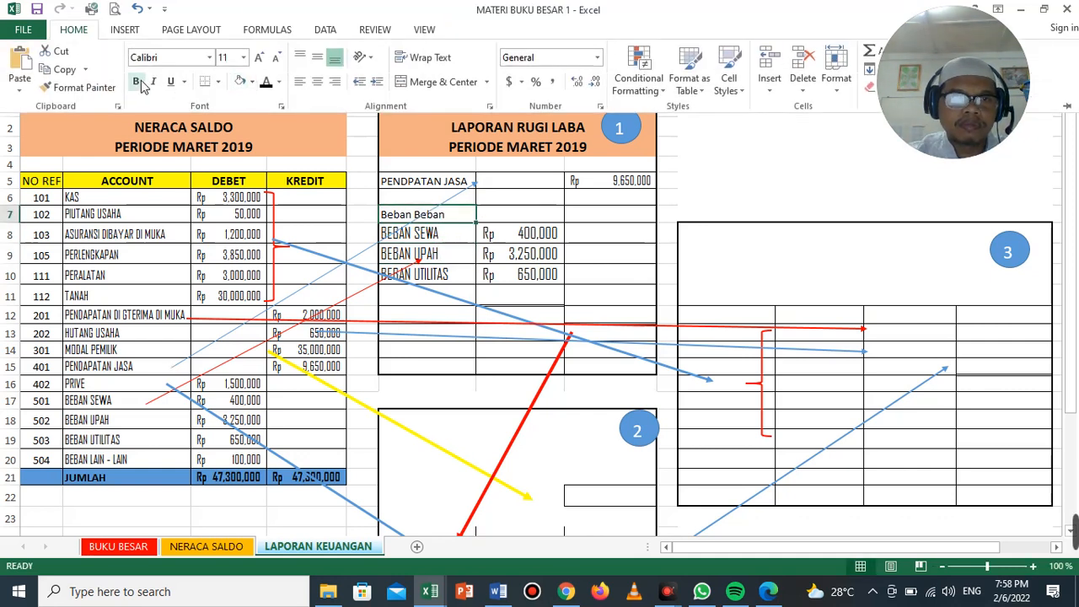
pyautogui.click(135, 80)
pyautogui.click(171, 81)
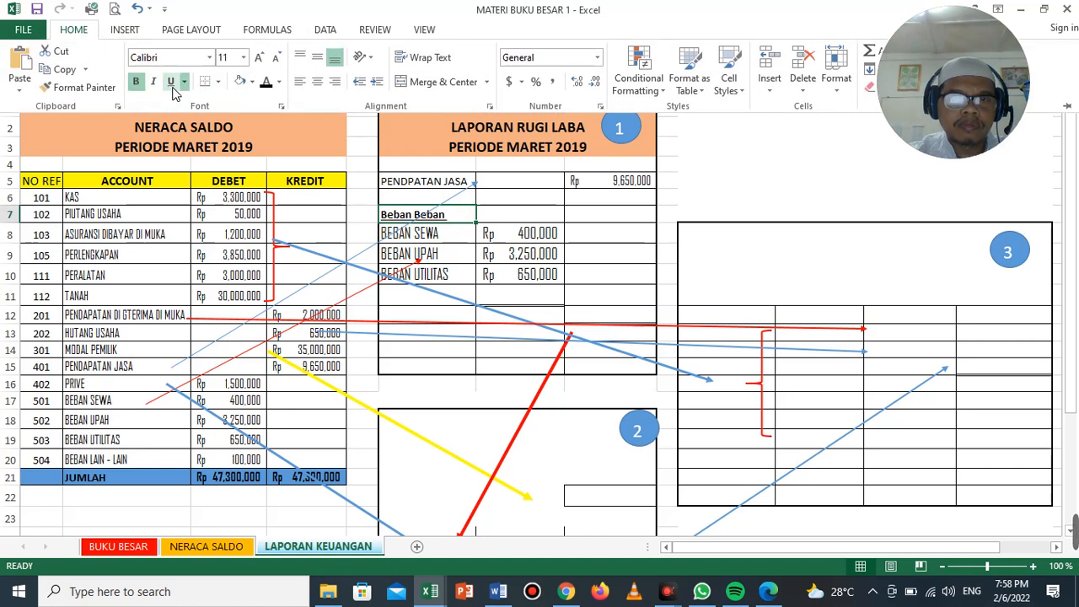
pyautogui.click(258, 58)
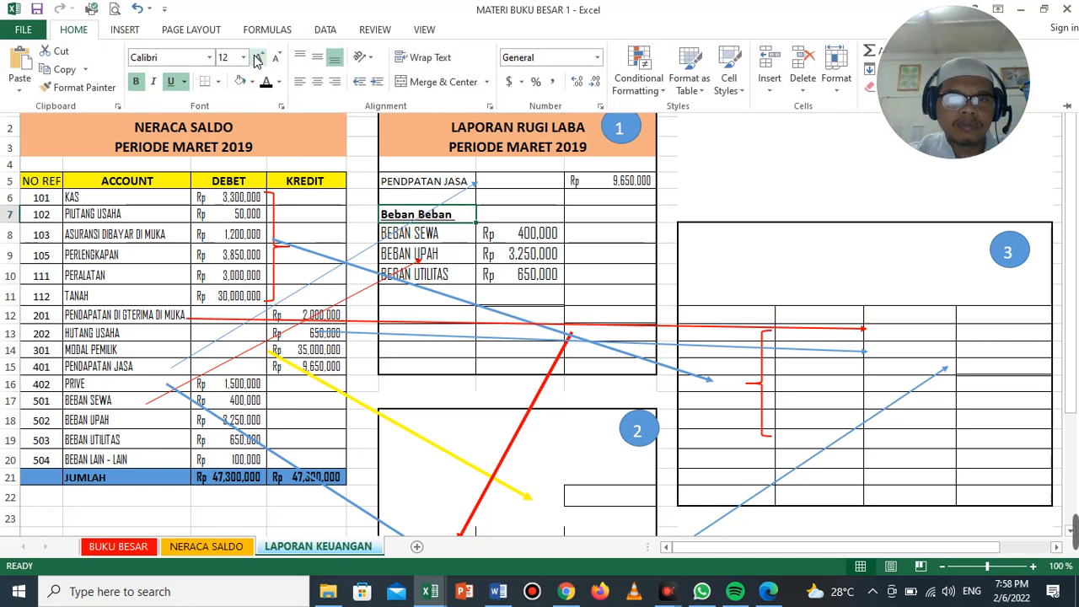
pyautogui.click(435, 241)
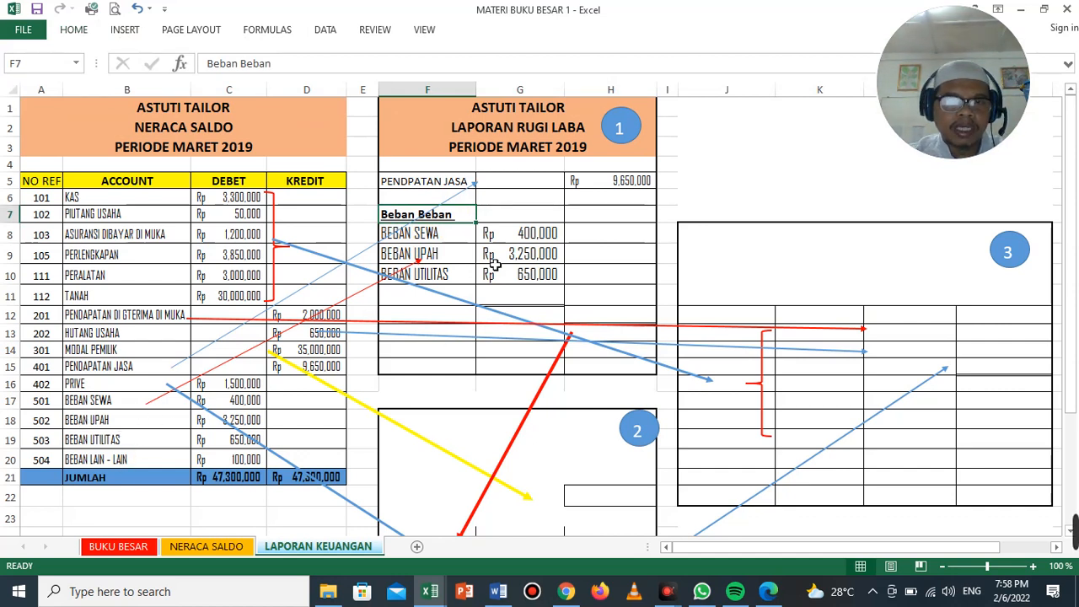
# Step: Apply the black font colour to the expense names and amounts in F8:G11
pyautogui.click(390, 241)
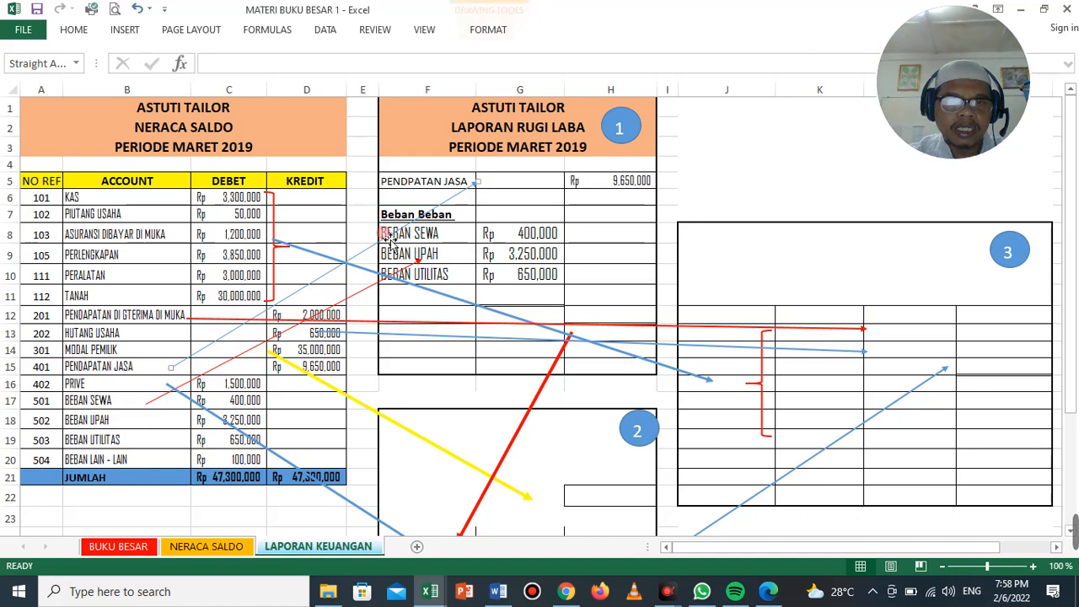
pyautogui.click(439, 239)
pyautogui.moveTo(512, 242); pyautogui.dragTo(554, 299)
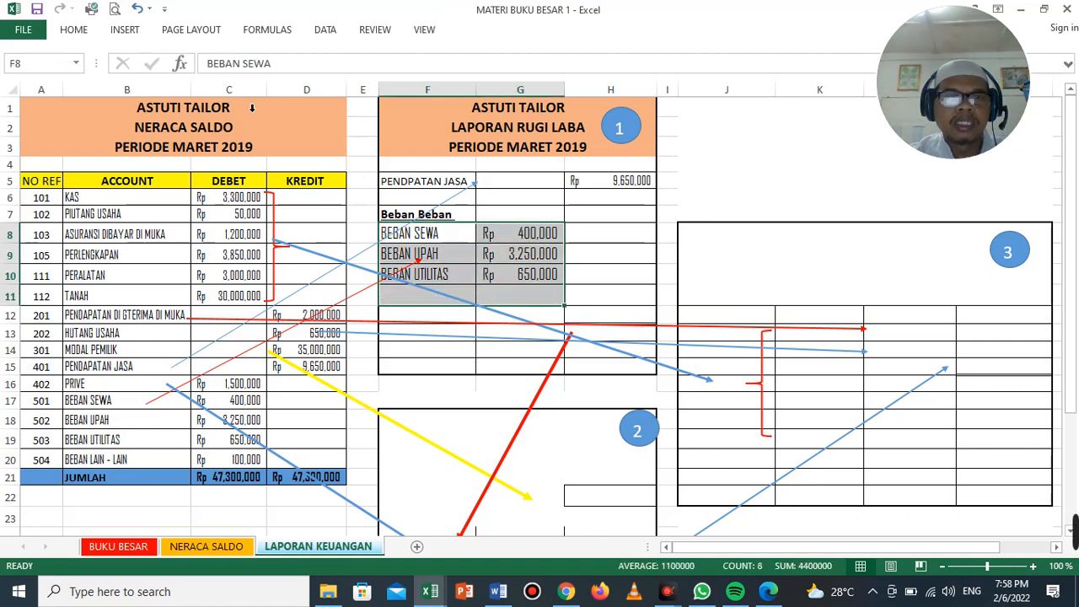
pyautogui.click(77, 32)
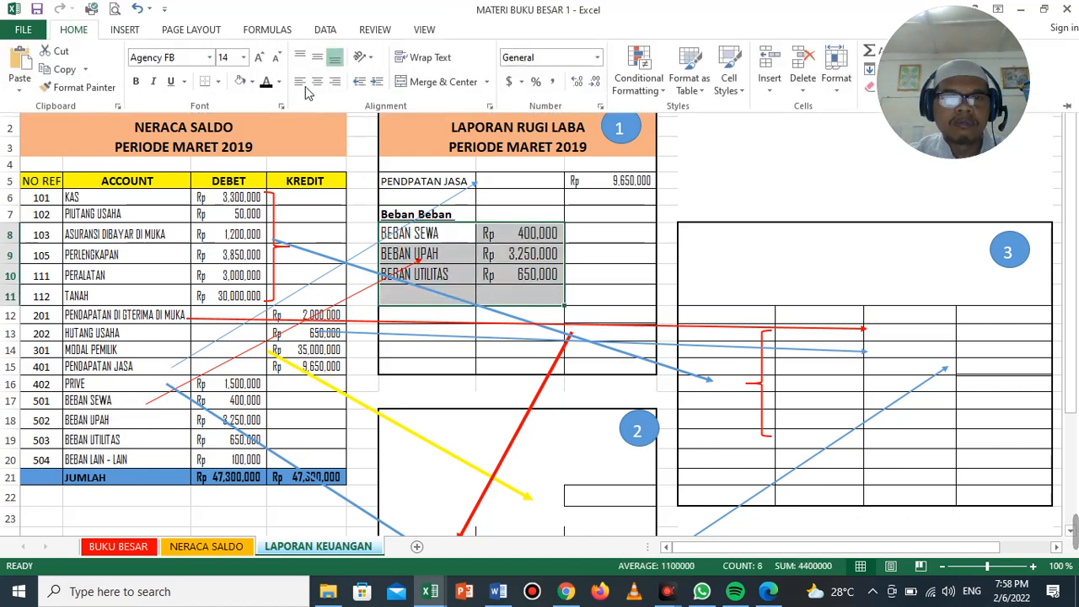
pyautogui.click(266, 86)
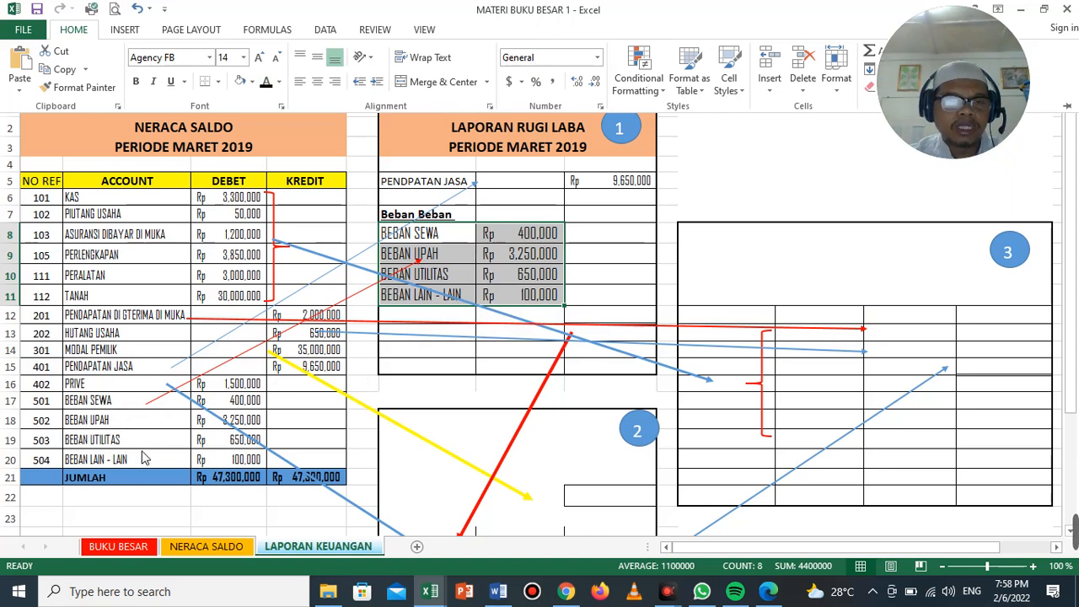
pyautogui.hotkey('ctrl', 'F1')
# Step: Shift the red arrow on the "PENDAPATAN DI GTERIMA DI MUKA" row rightward so it starts beside that row's credit amount
pyautogui.click(603, 321)
pyautogui.click(559, 322)
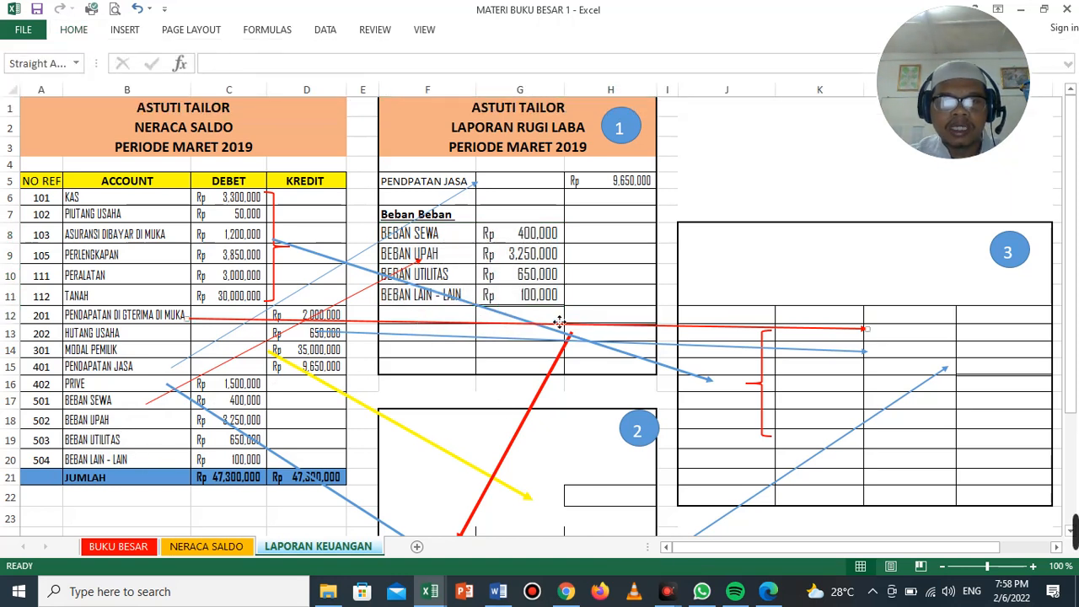
pyautogui.moveTo(501, 324); pyautogui.dragTo(451, 324)
pyautogui.click(436, 334)
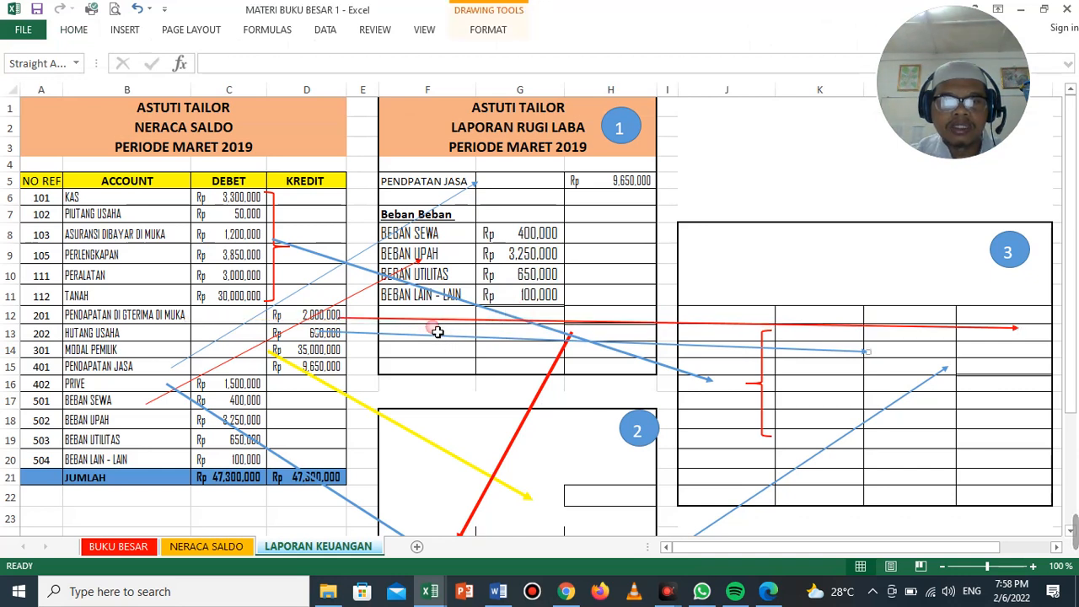
# Step: Apply the black font colour to the expense total and LABA rows in F12:H13
pyautogui.moveTo(608, 319)
pyautogui.mouseDown()
pyautogui.moveTo(614, 333)
pyautogui.moveTo(459, 339)
pyautogui.mouseUp()
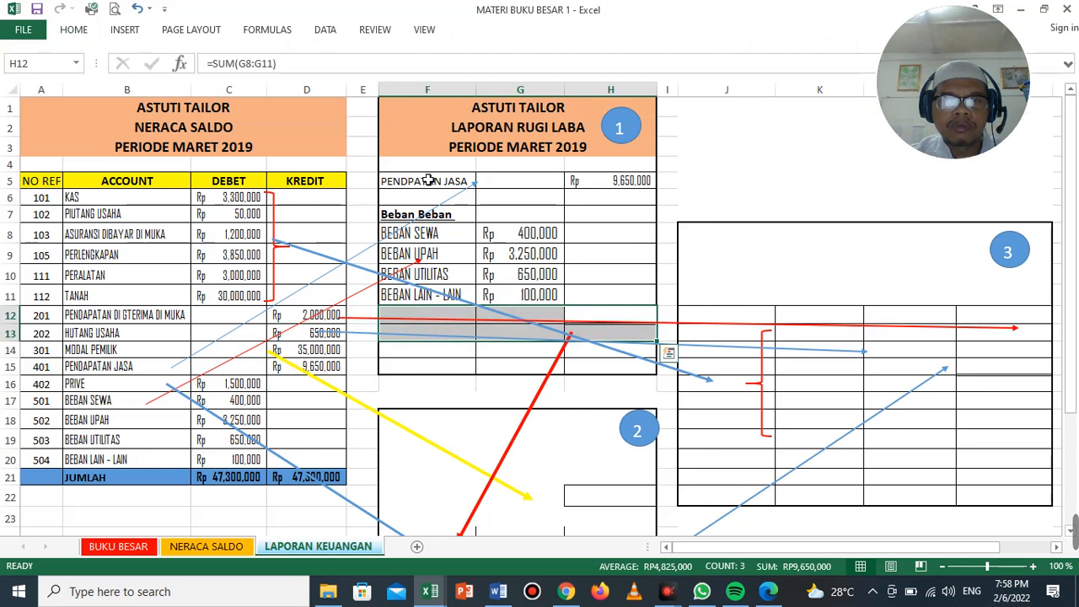
pyautogui.click(74, 29)
pyautogui.click(264, 80)
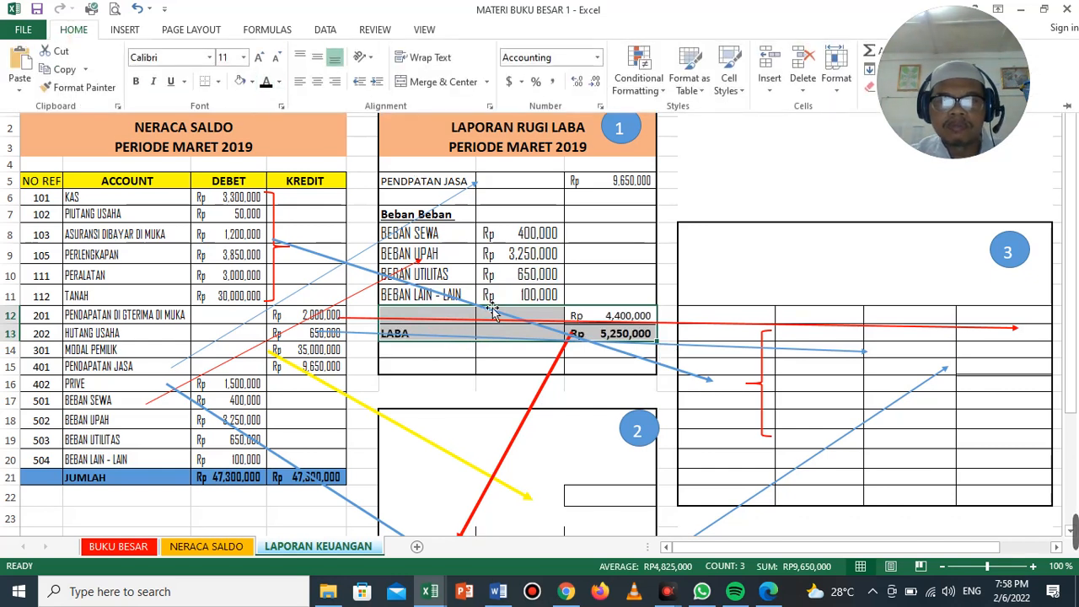
pyautogui.click(624, 322)
pyautogui.click(624, 322)
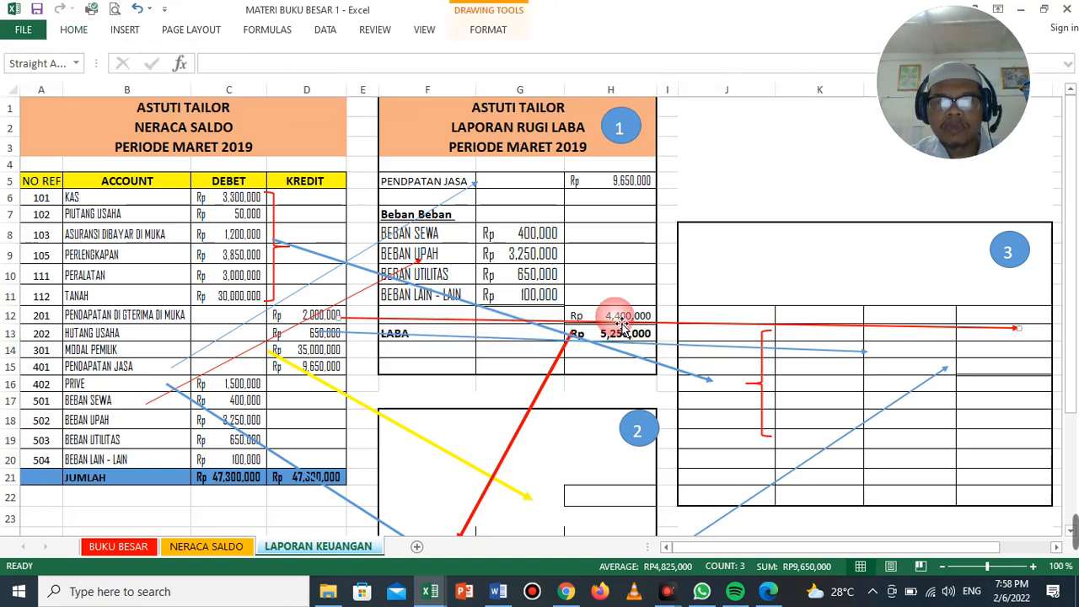
# Step: Label the expense total row by entering "JUMLAH BEBAN" in cell F12
pyautogui.click(396, 311)
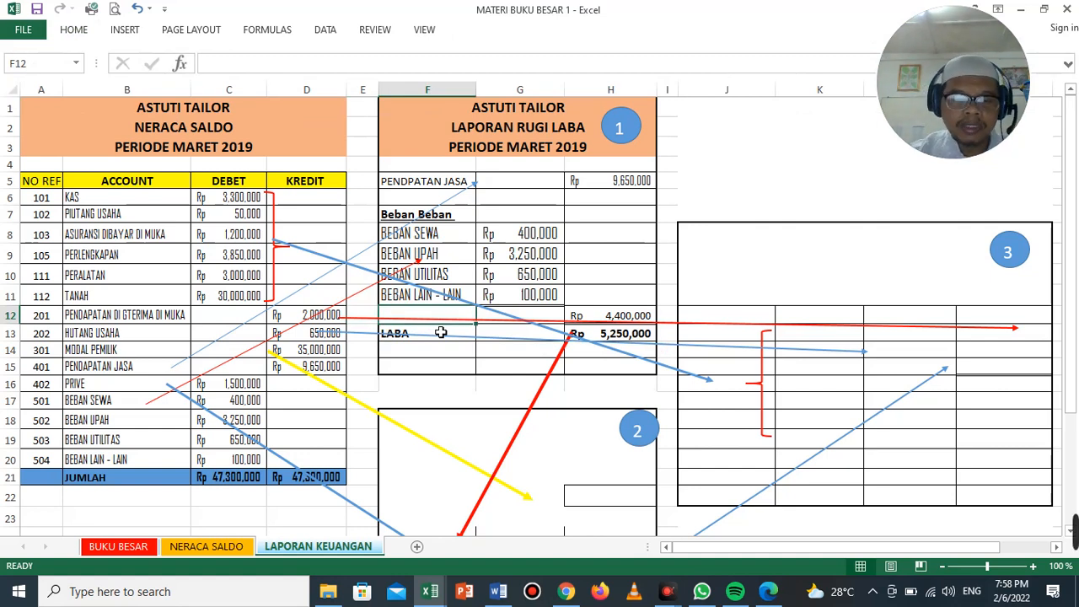
pyautogui.write('JUML')
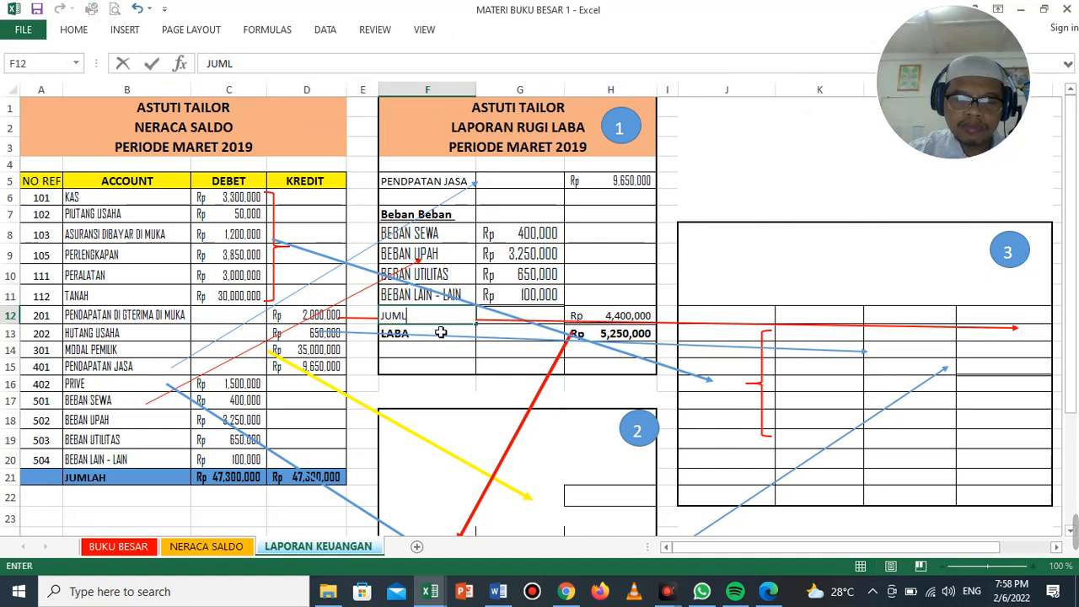
pyautogui.write('AH BEBAN')
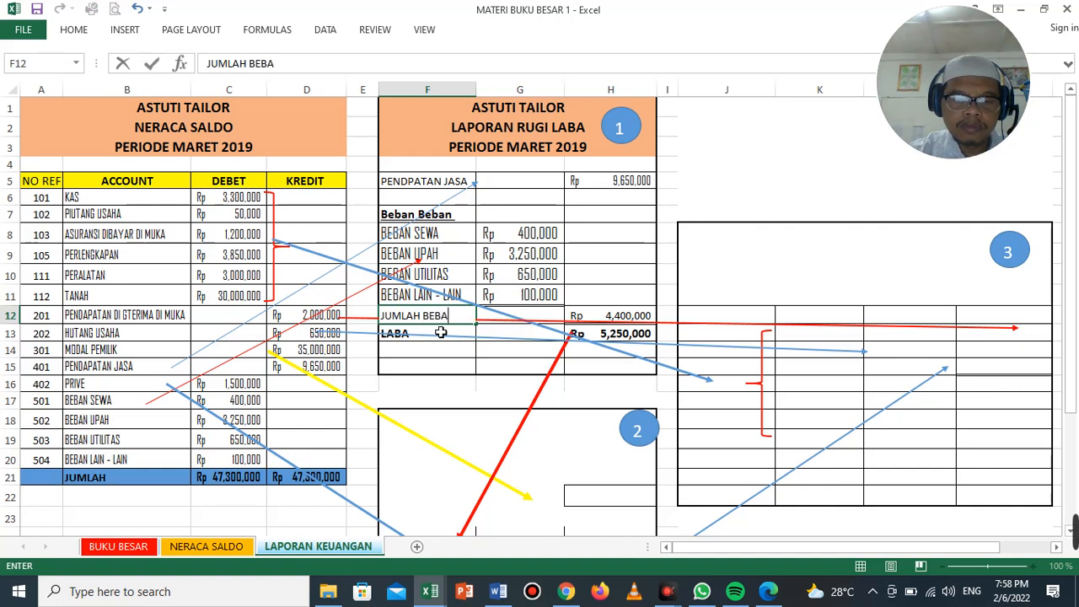
pyautogui.click(447, 369)
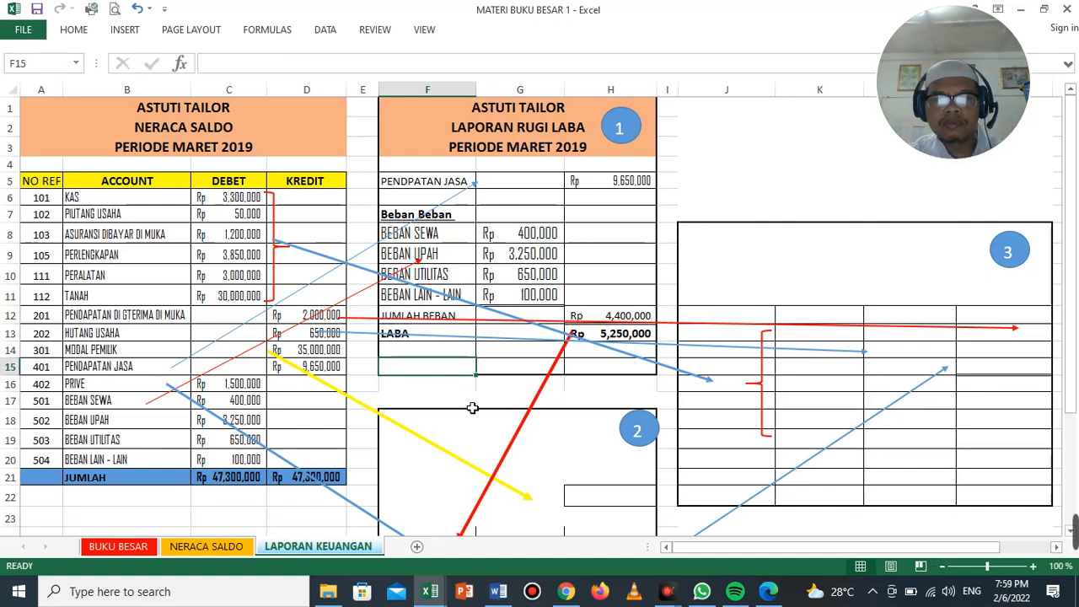
# Step: Make the JUMLAH BEBAN label in F12 bold and raise its font size to 12
pyautogui.click(373, 300)
pyautogui.press('Down')
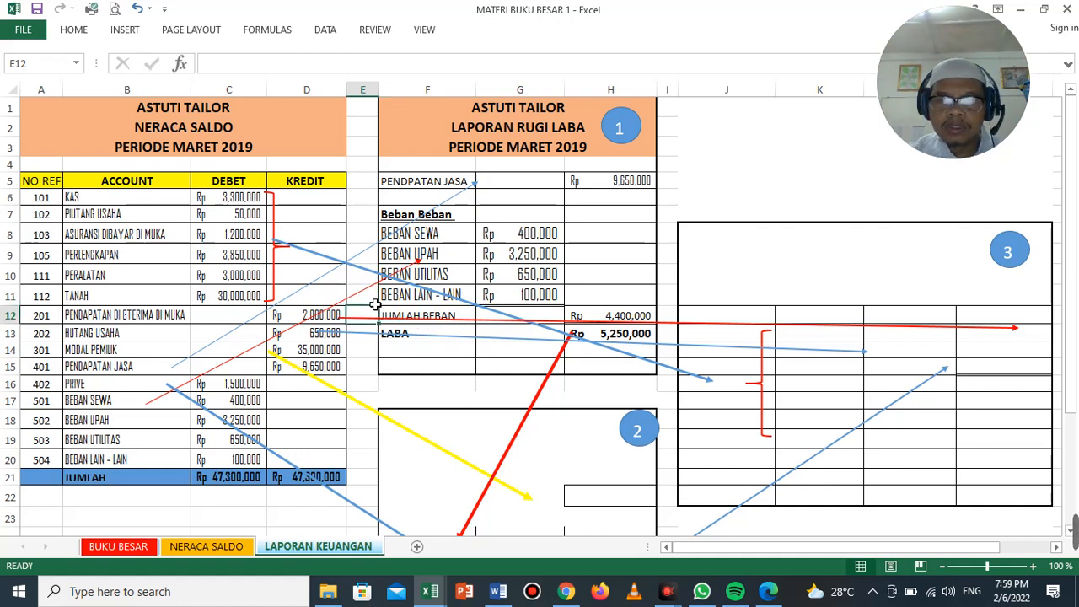
pyautogui.press('Right')
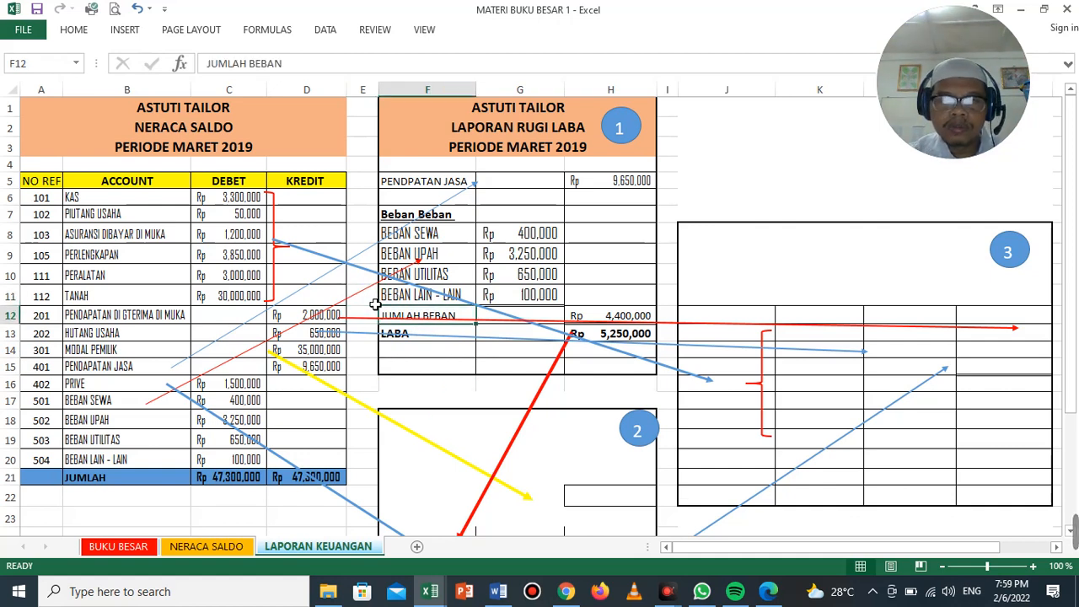
pyautogui.click(82, 32)
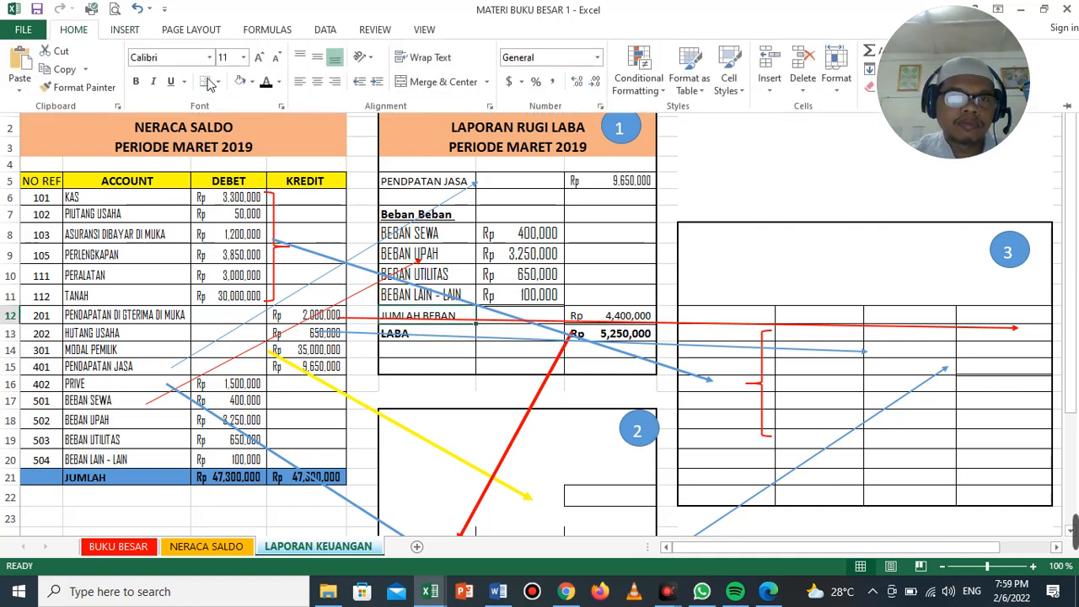
pyautogui.click(137, 82)
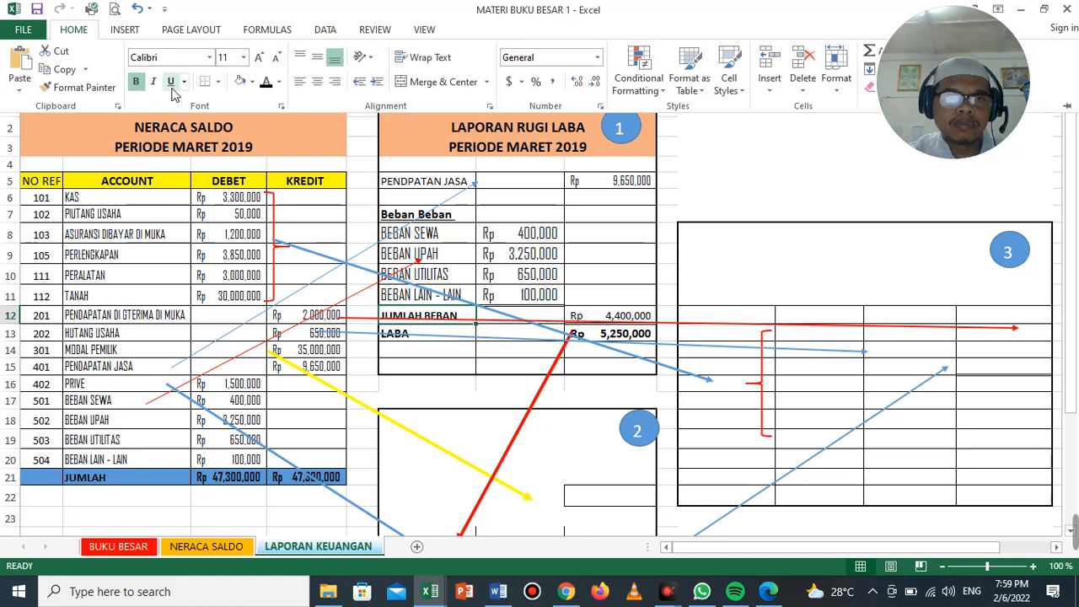
pyautogui.click(259, 58)
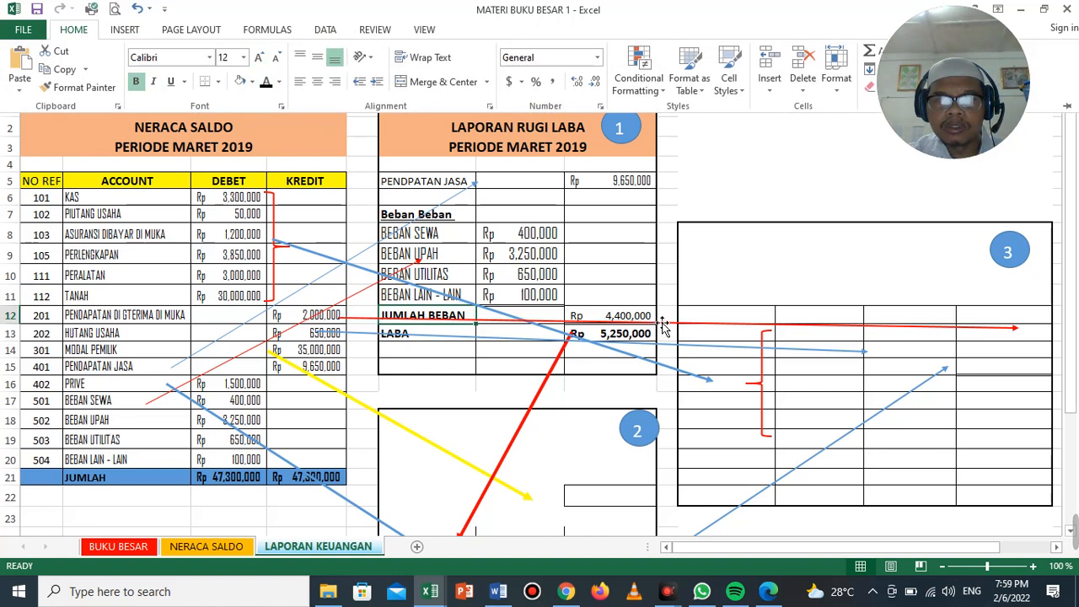
# Step: Make the PENDPATAN JASA amount in H5 bold at font size 12
pyautogui.click(617, 185)
pyautogui.click(621, 181)
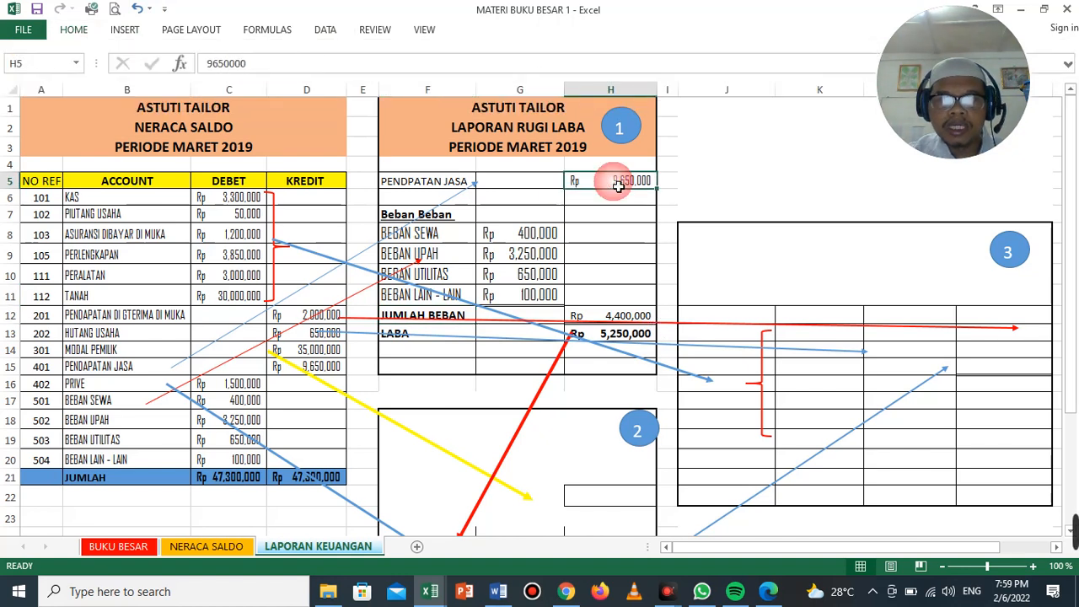
pyautogui.click(74, 30)
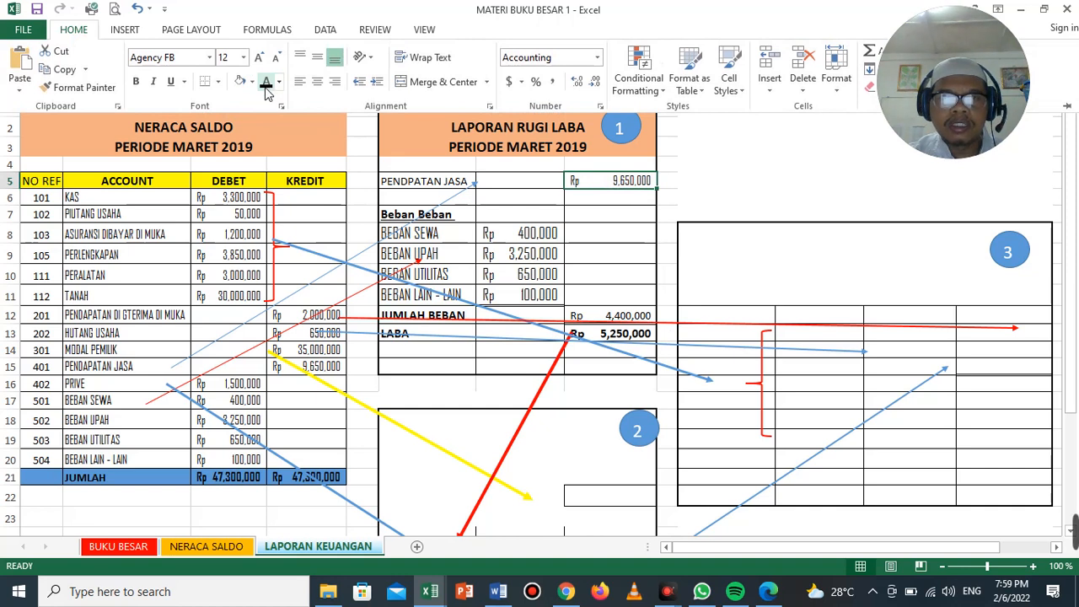
pyautogui.click(138, 84)
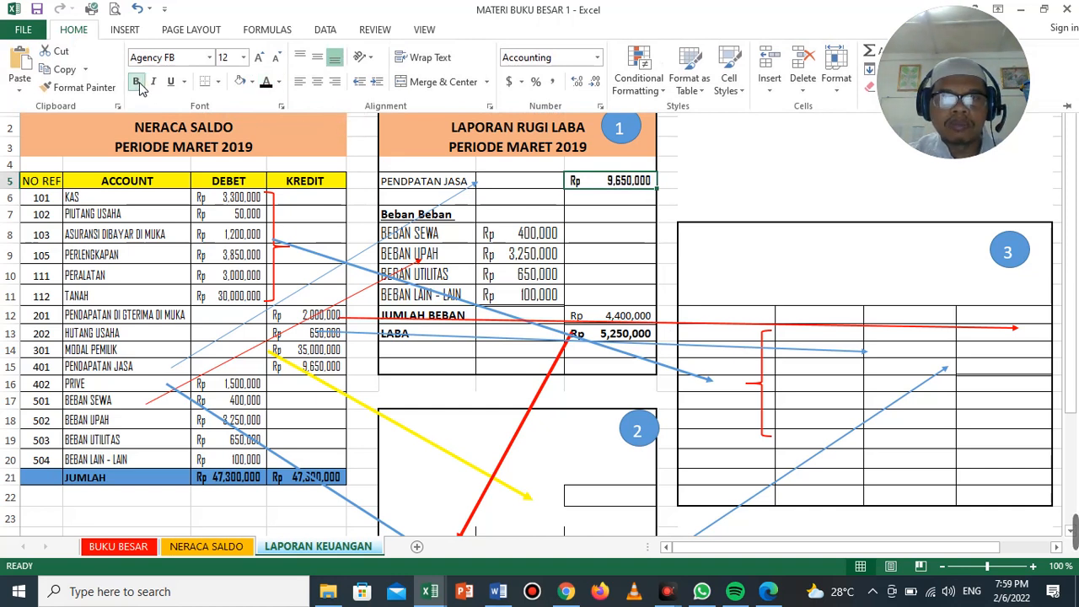
pyautogui.click(260, 59)
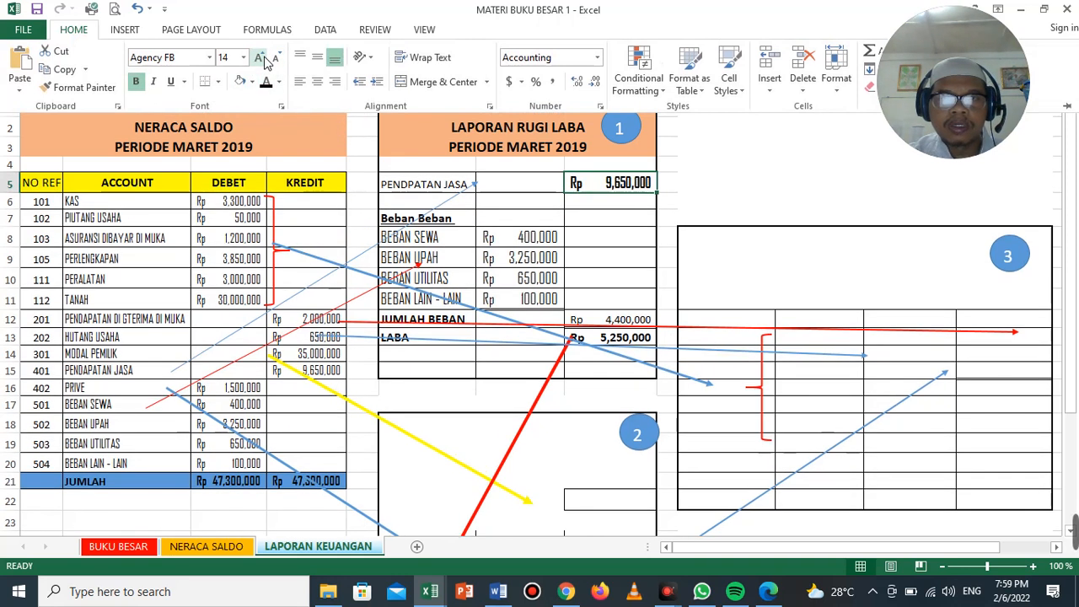
pyautogui.click(277, 59)
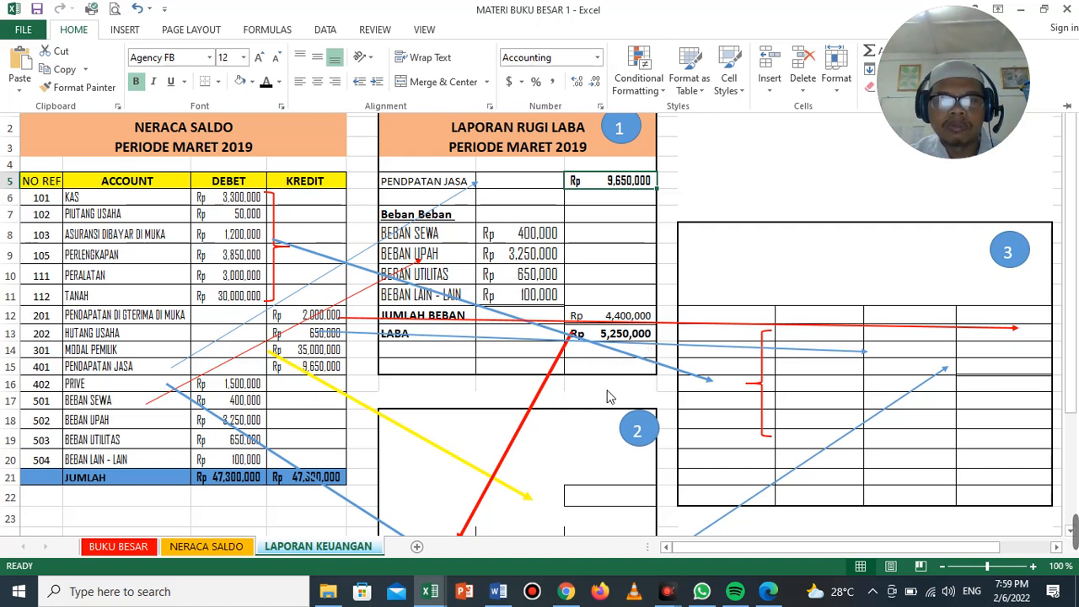
# Step: Apply the black font colour to the LAPORAN PERUBAHAN MODAL heading in F18:H20
pyautogui.click(425, 389)
pyautogui.click(426, 389)
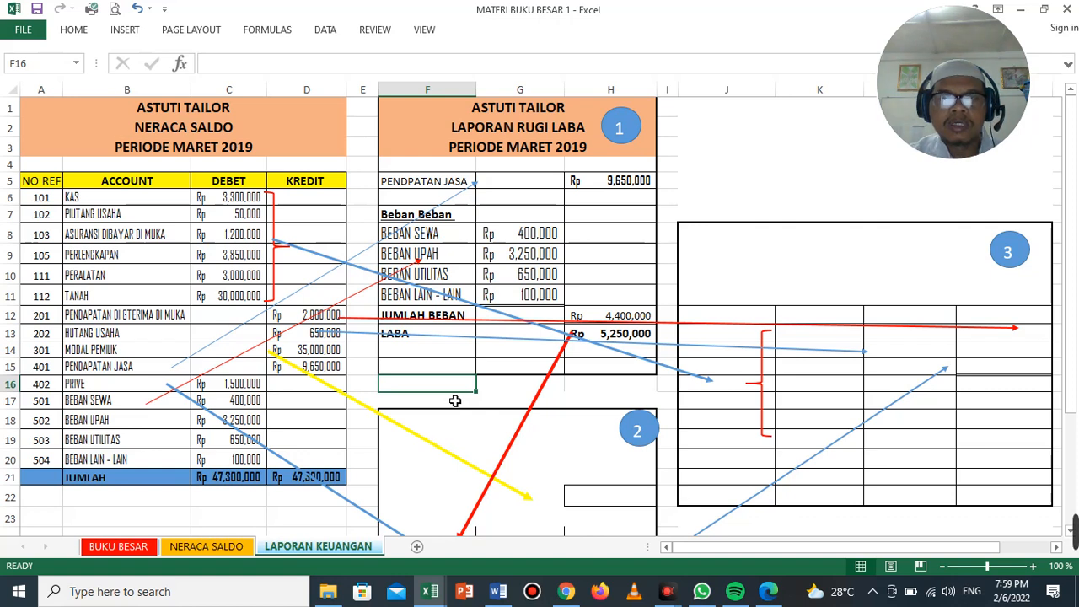
pyautogui.scroll(-1, 454, 401)
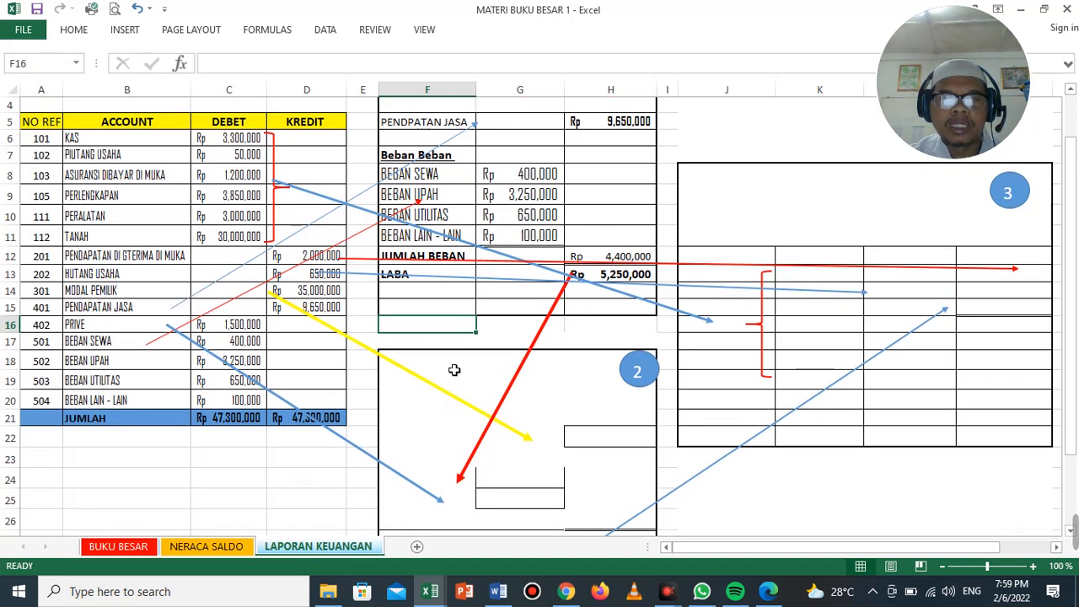
pyautogui.click(453, 369)
pyautogui.moveTo(454, 369); pyautogui.dragTo(486, 399)
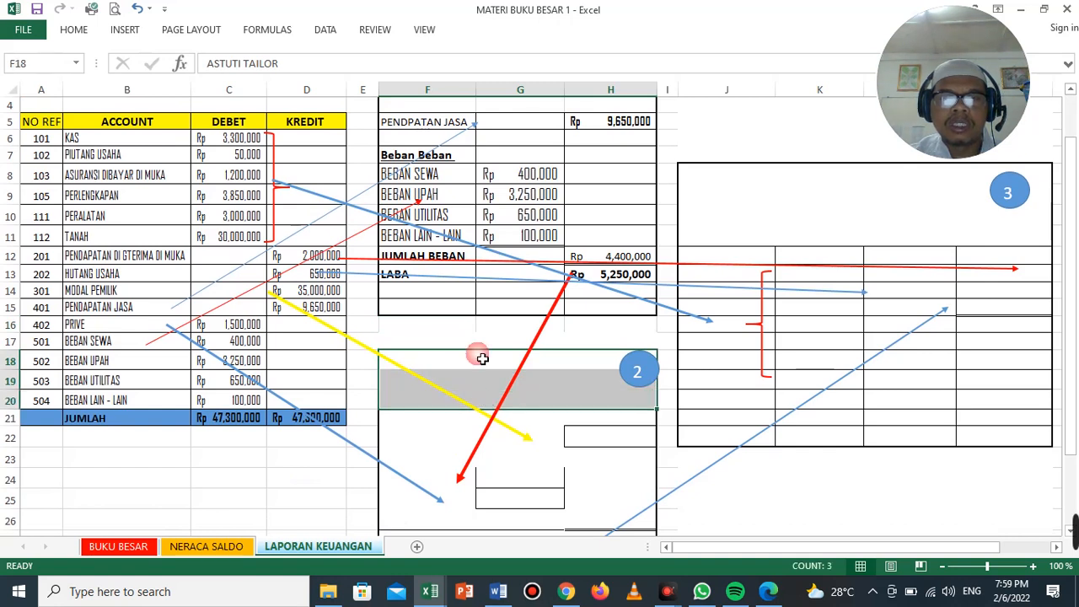
pyautogui.click(84, 32)
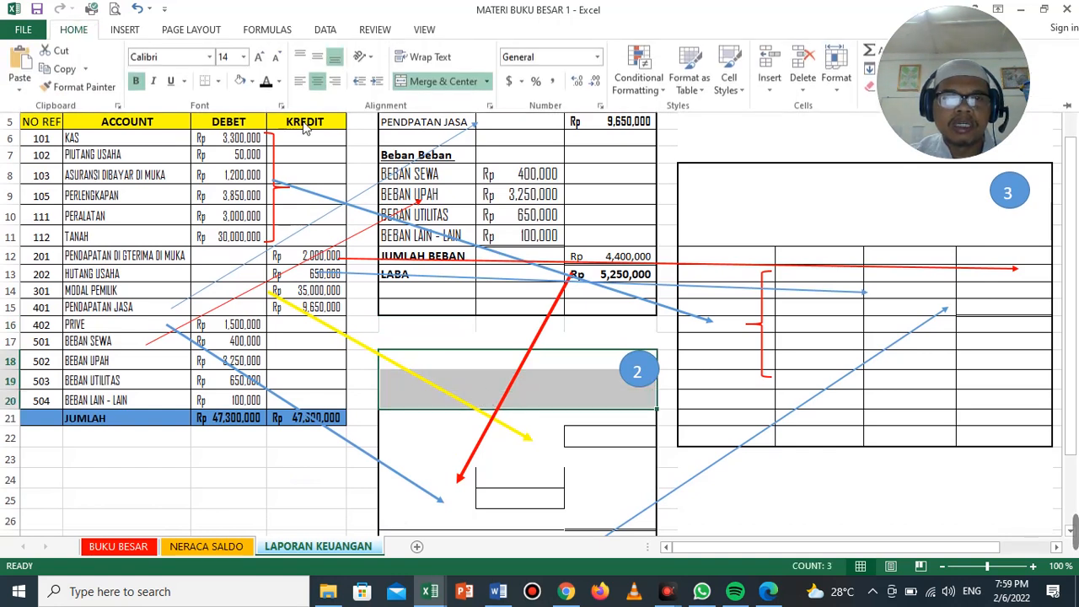
pyautogui.click(267, 86)
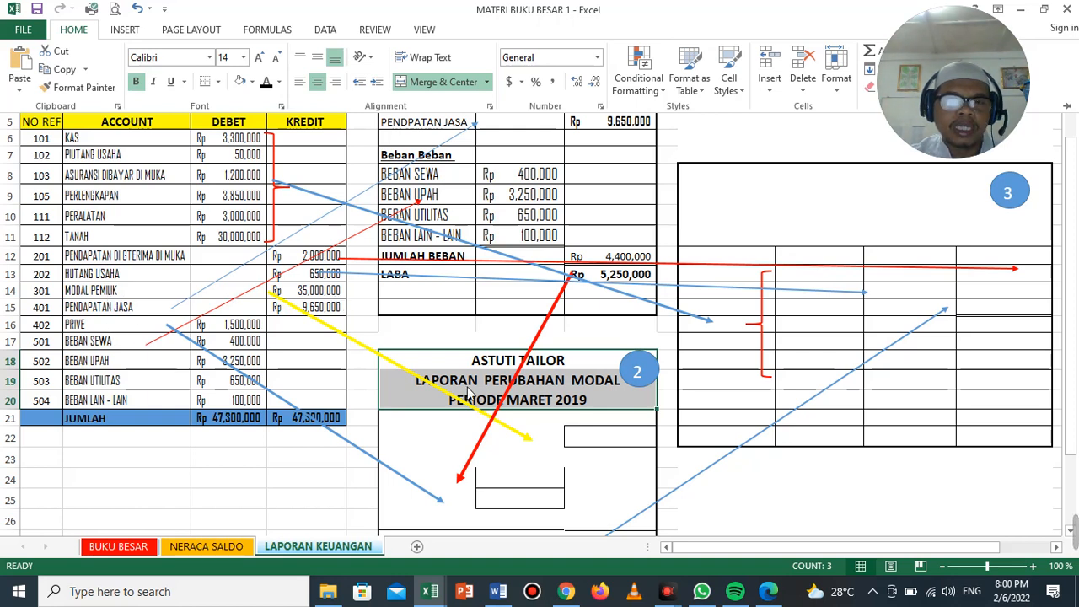
pyautogui.hotkey('ctrl', 'F1')
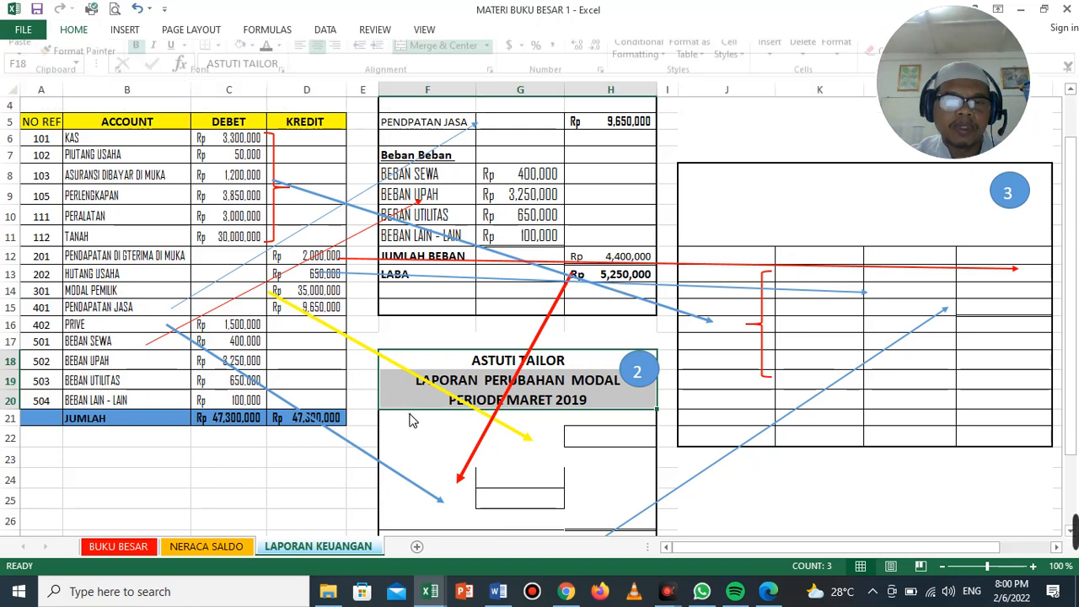
# Step: Apply the black font colour and bold to the MODAL AWAL label and amount in F21:H22
pyautogui.moveTo(397, 418); pyautogui.dragTo(633, 449)
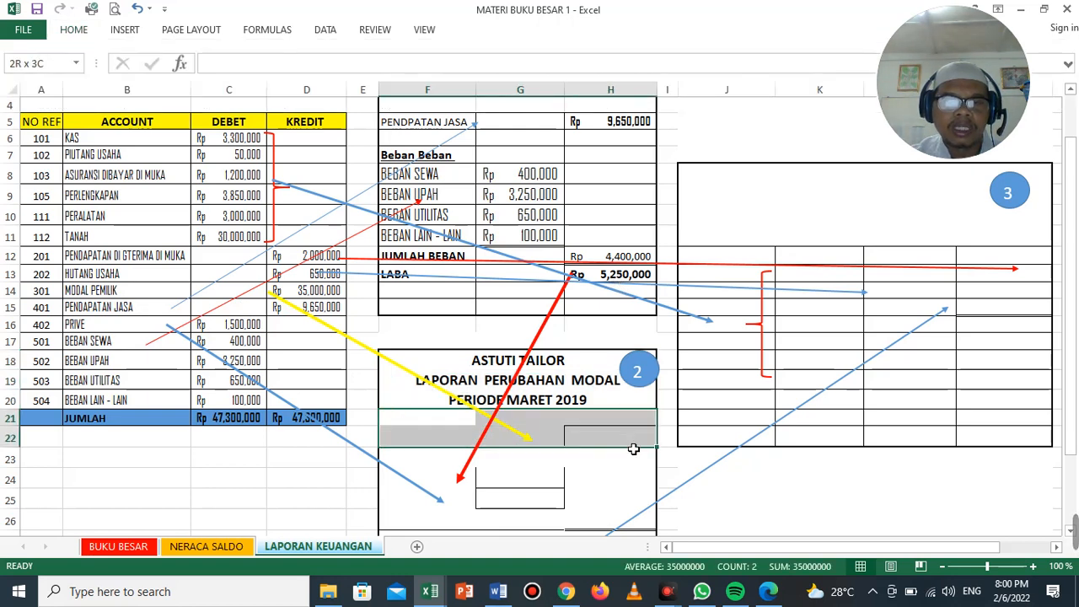
pyautogui.click(86, 36)
pyautogui.click(263, 81)
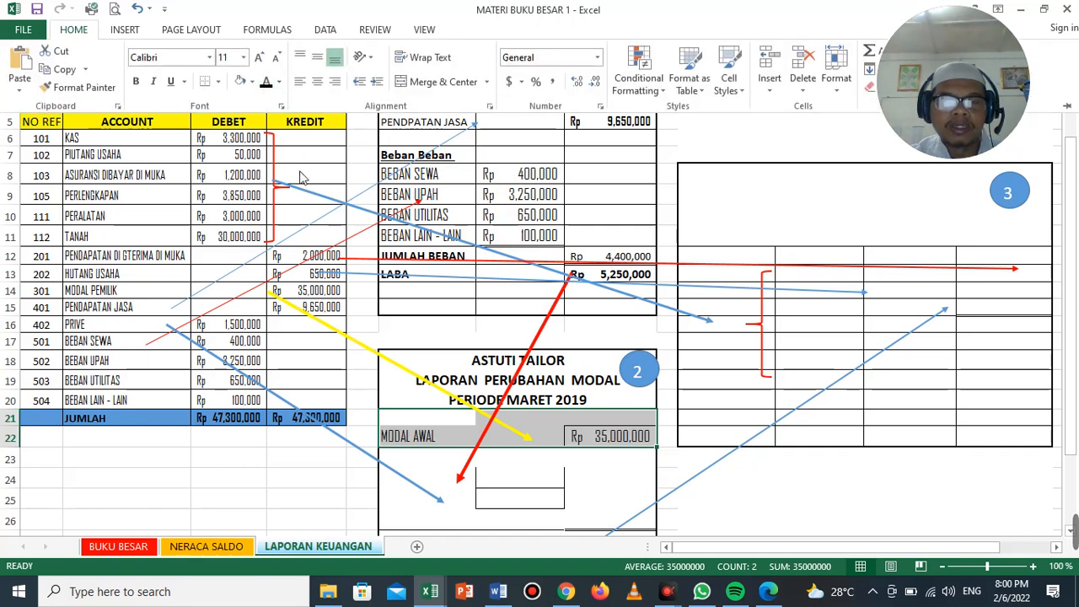
pyautogui.click(136, 82)
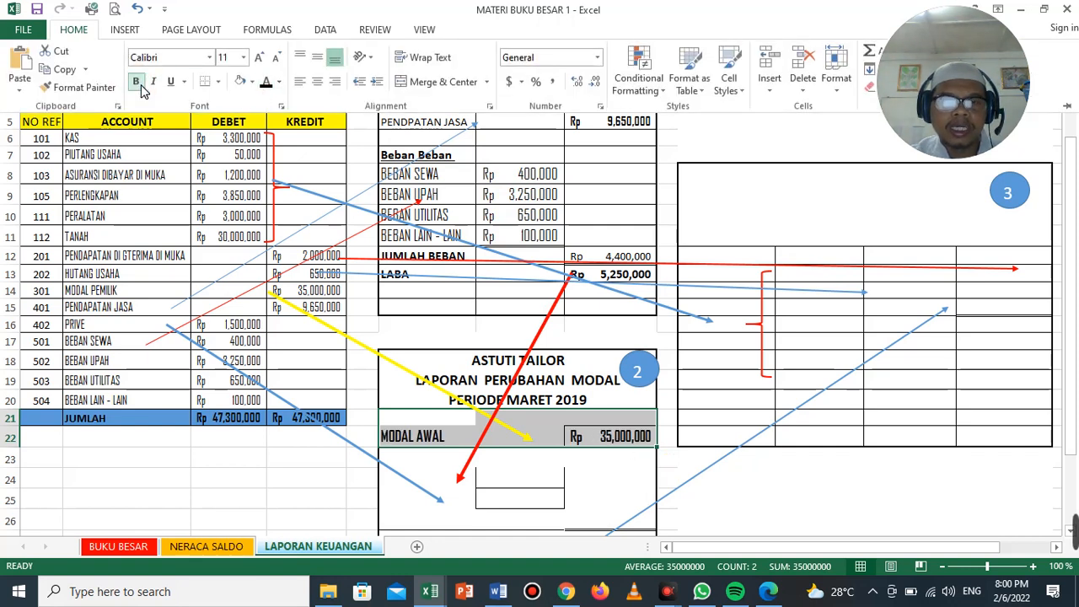
pyautogui.click(281, 291)
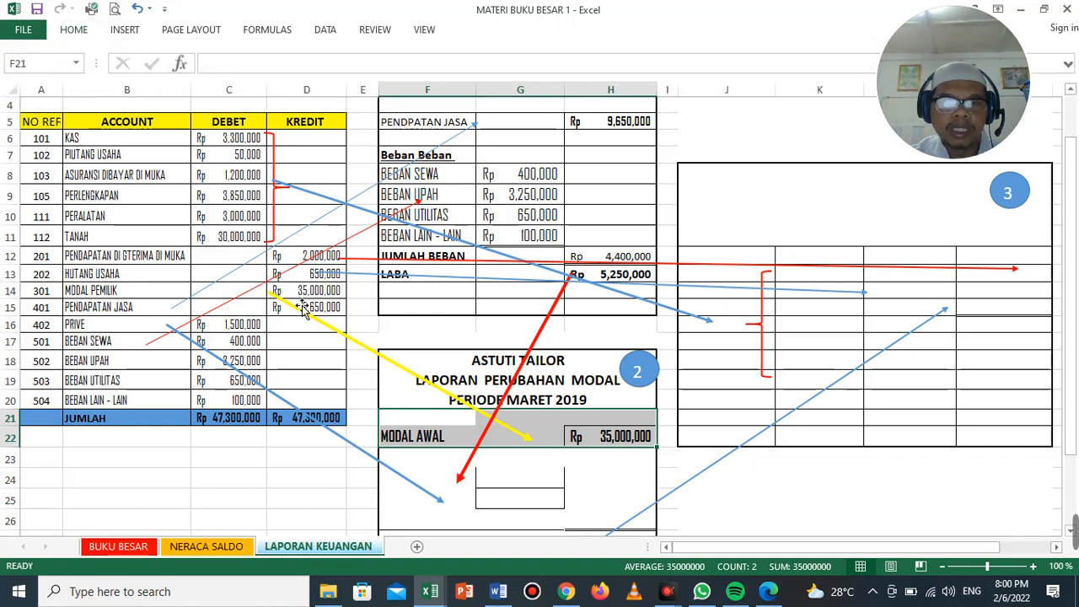
pyautogui.click(616, 439)
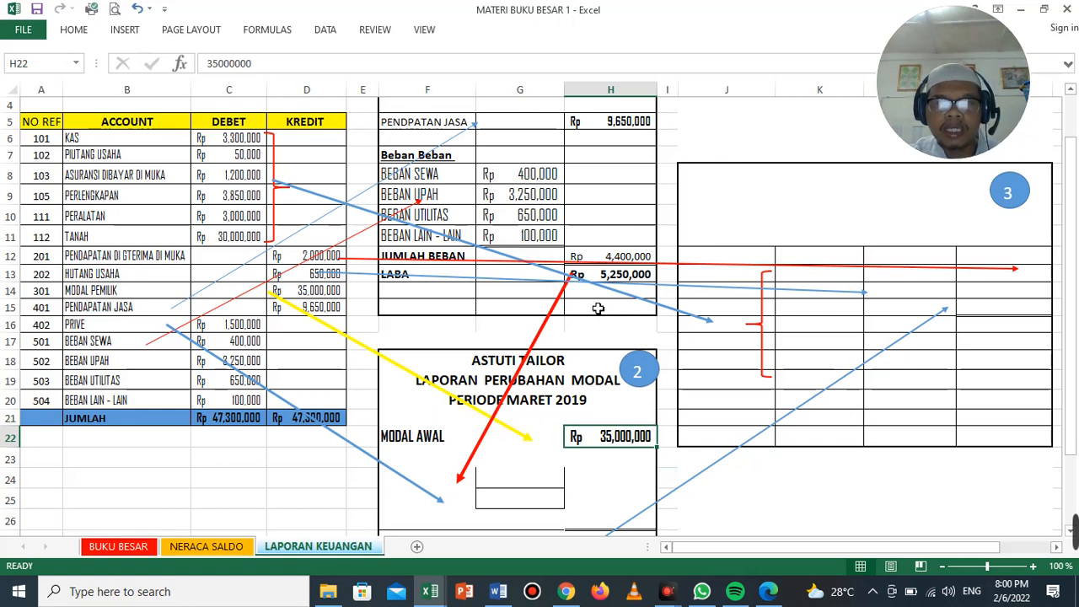
# Step: Apply the black font colour to the PENAMBAHAN MODAL and LABA rows in F23:H24
pyautogui.click(399, 461)
pyautogui.moveTo(398, 461); pyautogui.dragTo(606, 484)
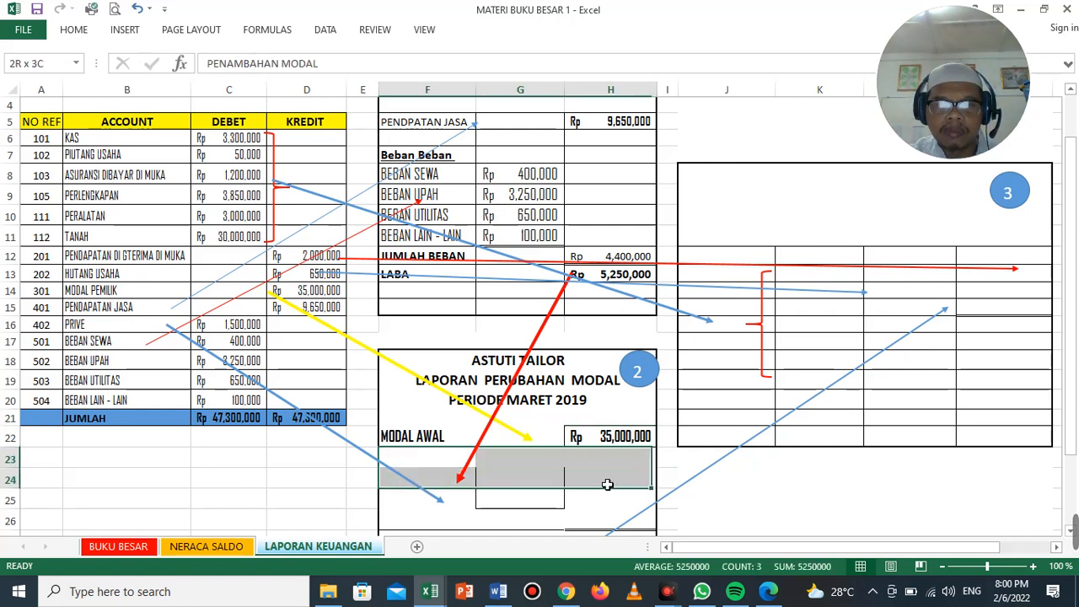
pyautogui.click(74, 29)
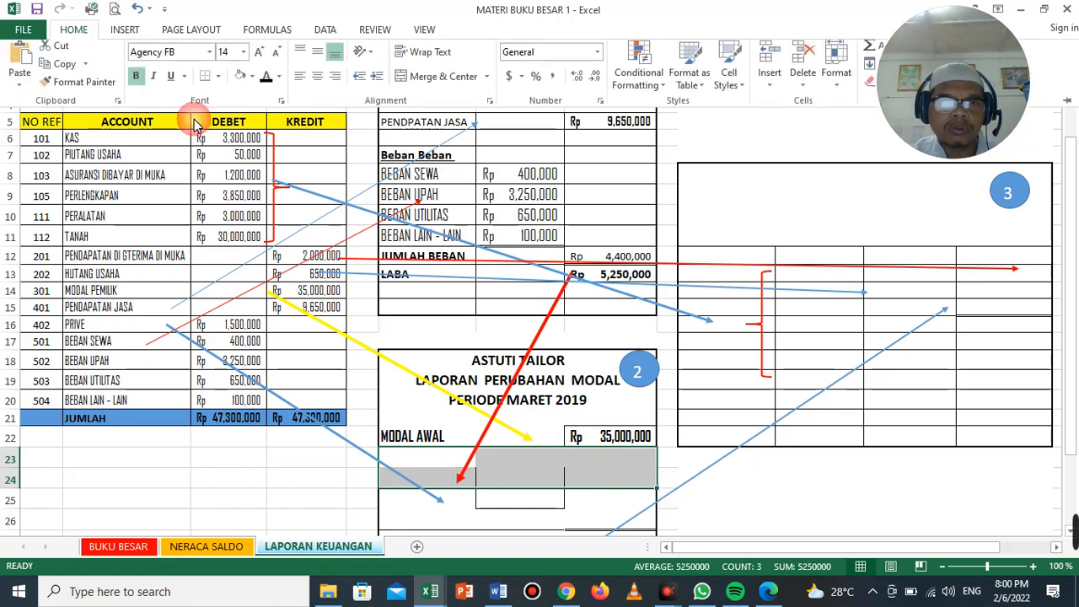
pyautogui.click(265, 82)
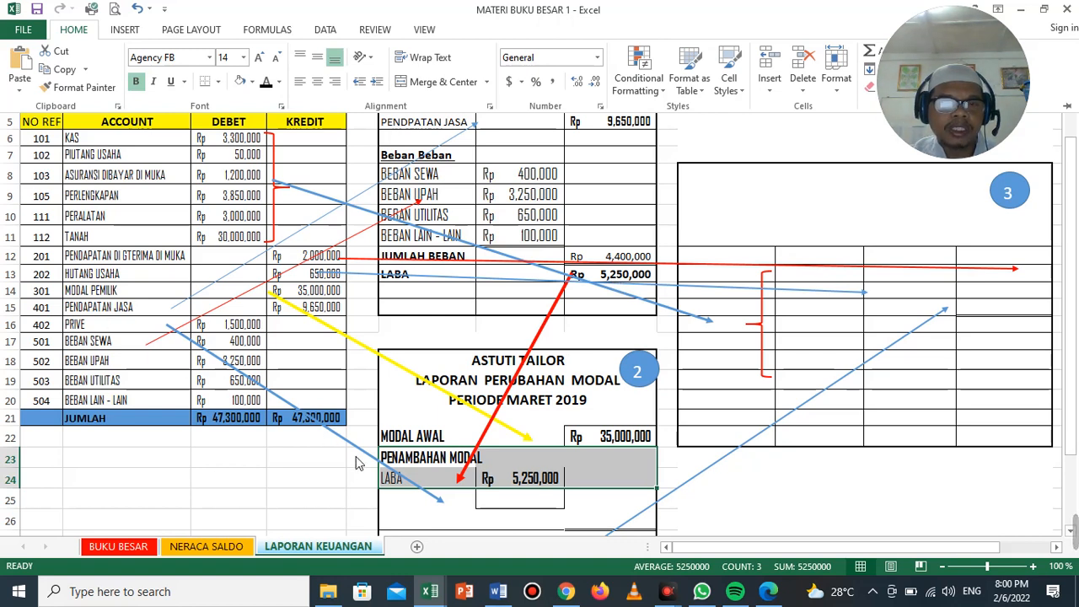
# Step: Apply the black font colour and bold to the PRIVE label and amount in F25:G25
pyautogui.click(397, 509)
pyautogui.click(395, 503)
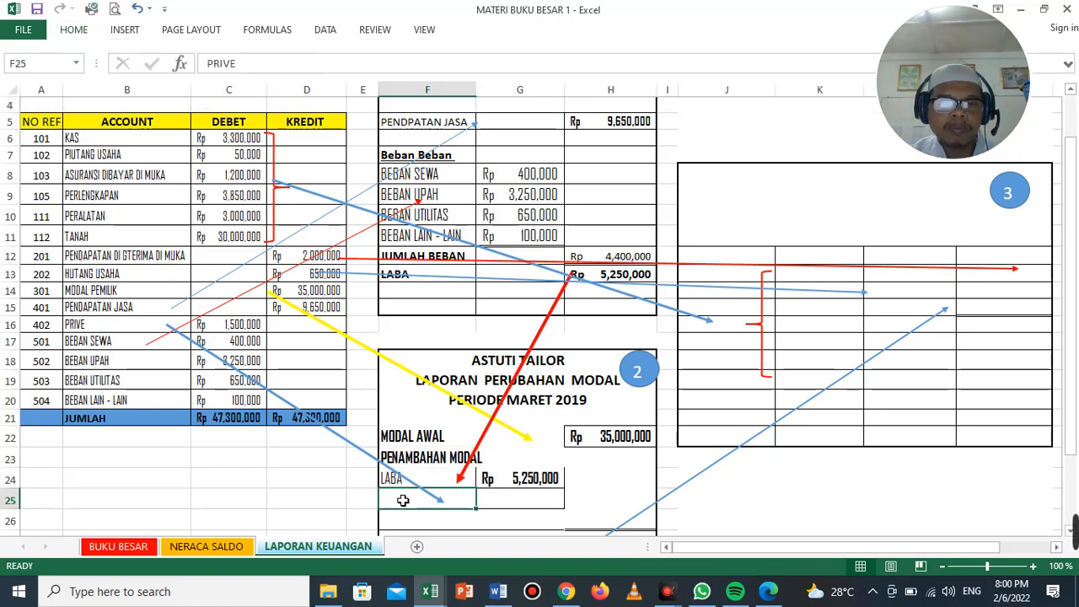
pyautogui.moveTo(404, 502); pyautogui.dragTo(525, 512)
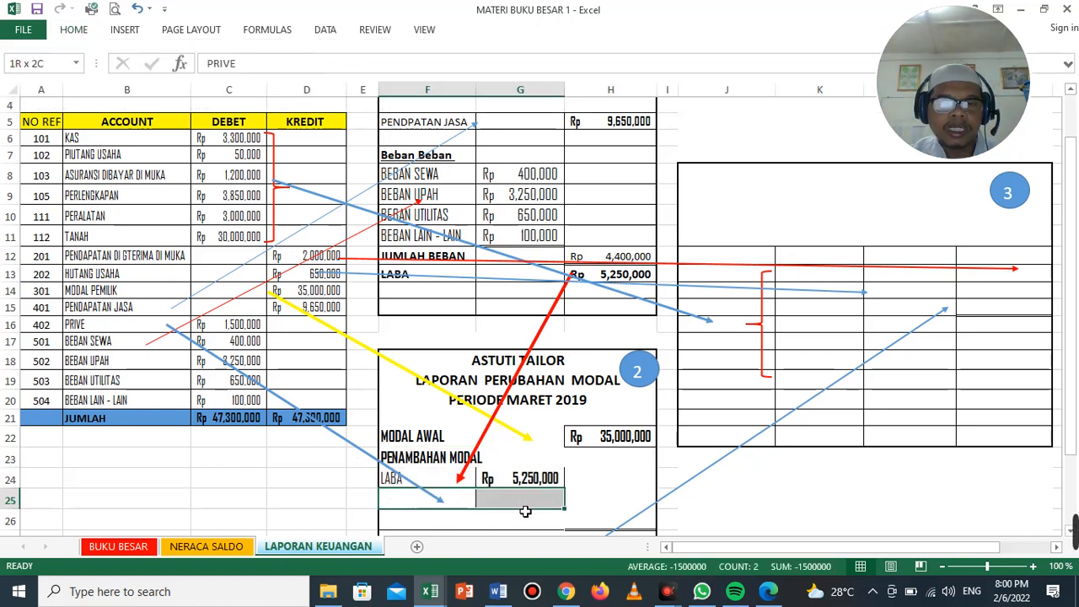
pyautogui.click(82, 34)
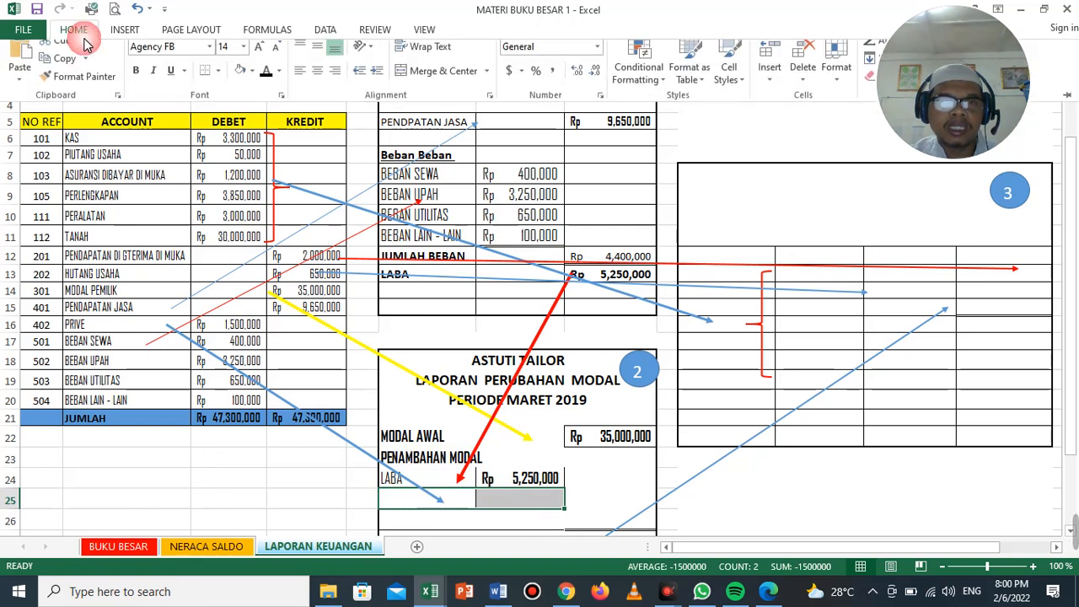
pyautogui.click(267, 87)
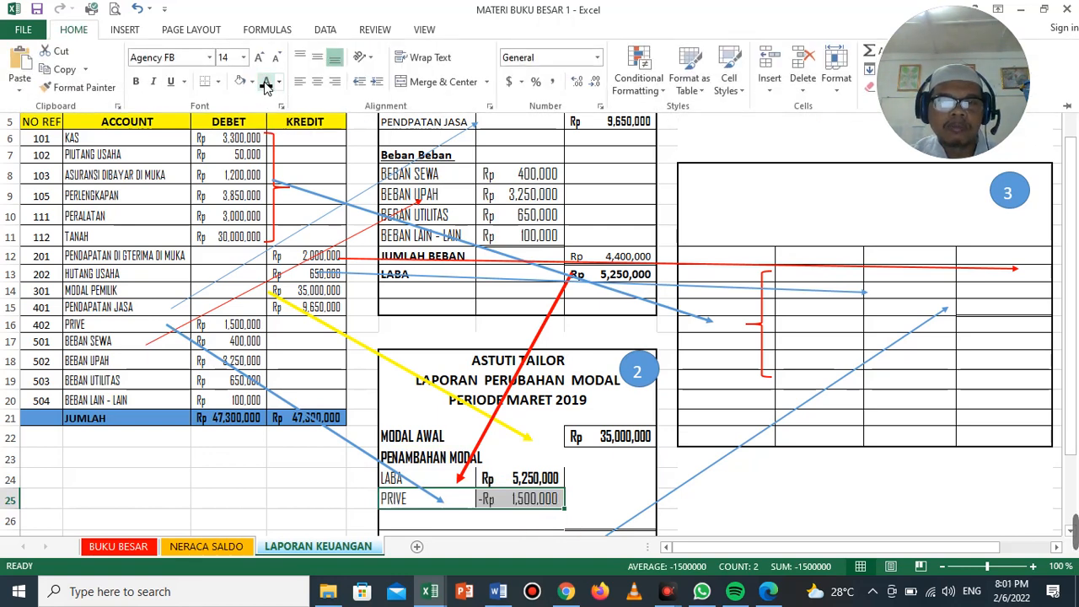
pyautogui.click(136, 80)
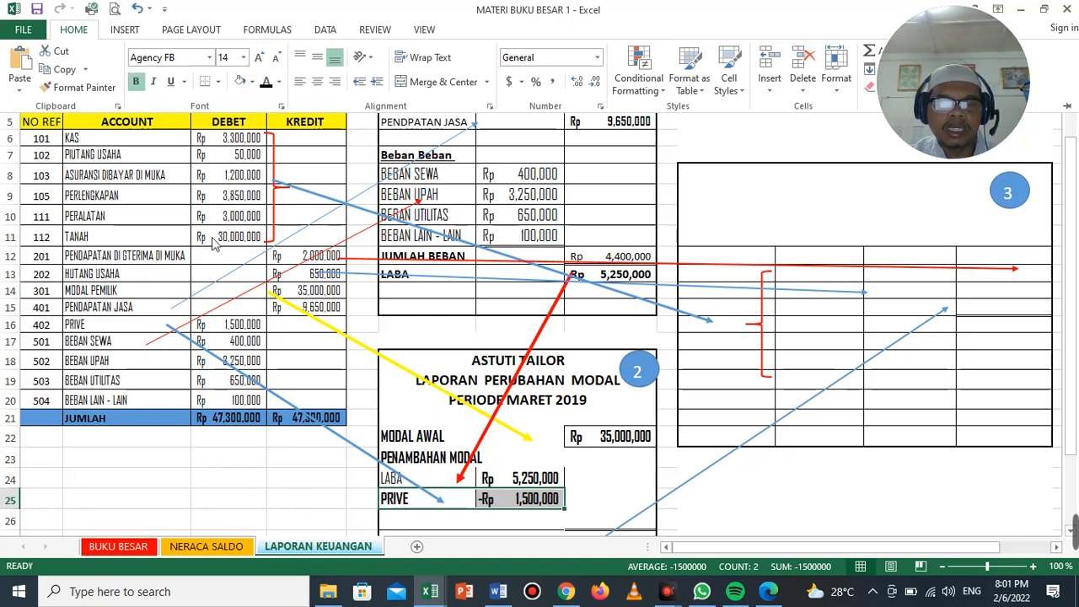
# Step: Apply the black font colour and bold to the capital addition subtotal row in F26:H26
pyautogui.click(603, 519)
pyautogui.click(603, 516)
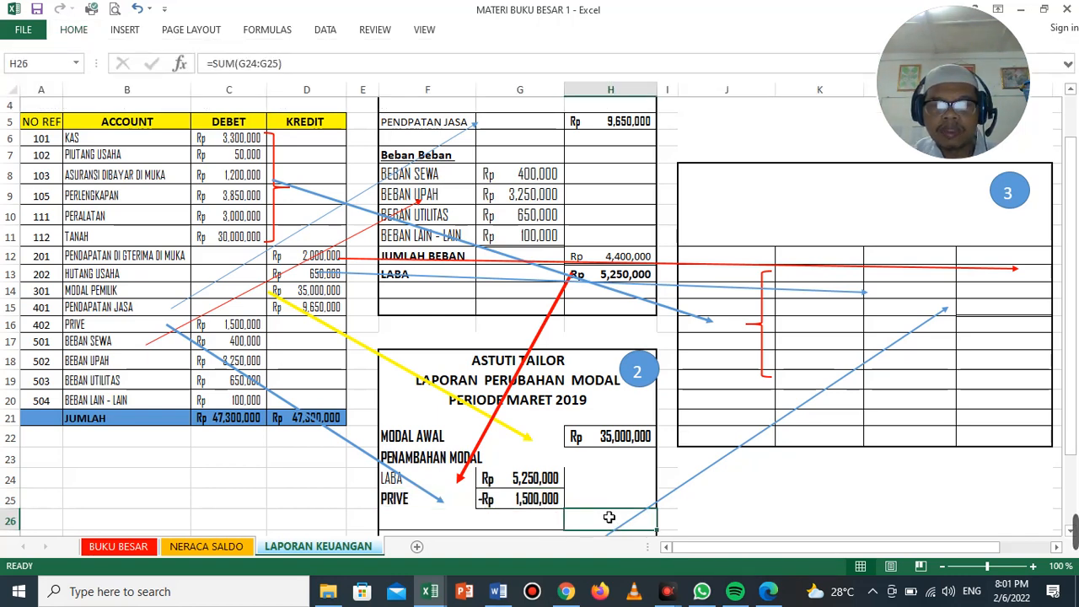
pyautogui.scroll(-1, 607, 514)
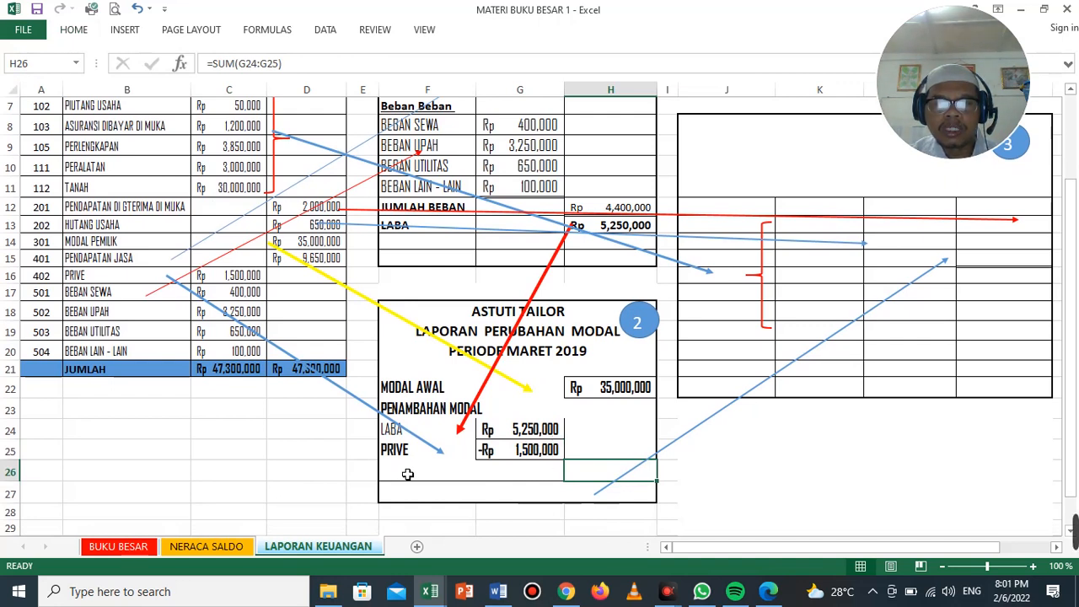
pyautogui.moveTo(408, 474); pyautogui.dragTo(618, 488)
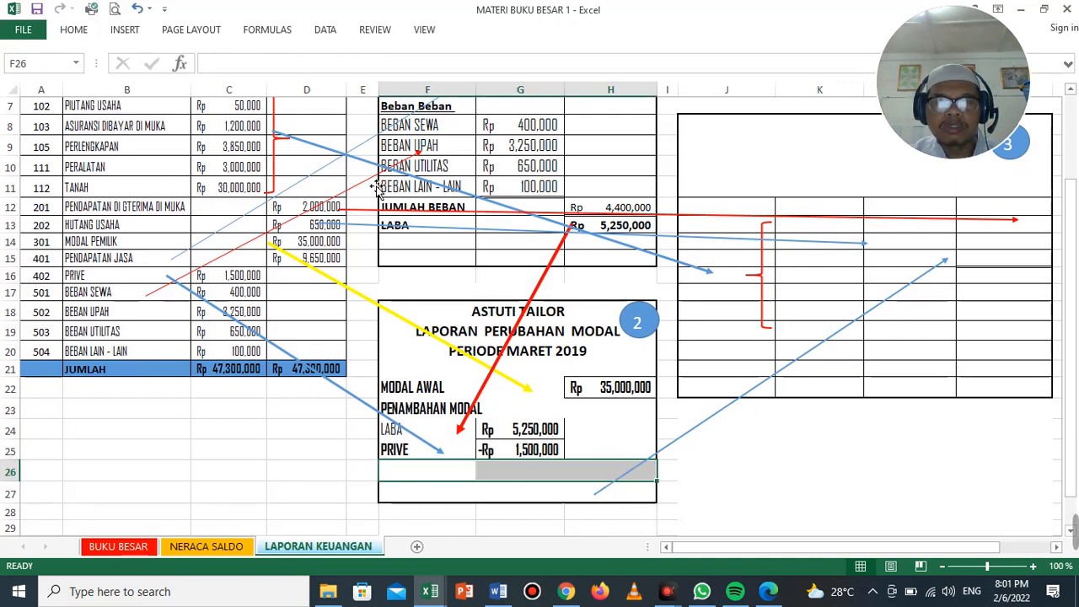
pyautogui.click(74, 30)
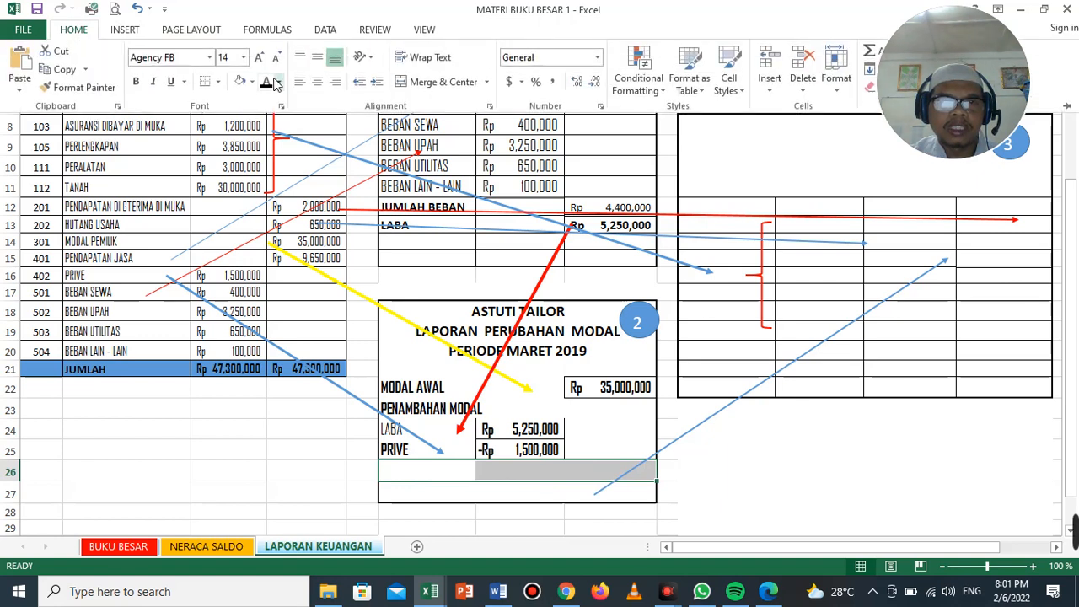
pyautogui.click(266, 82)
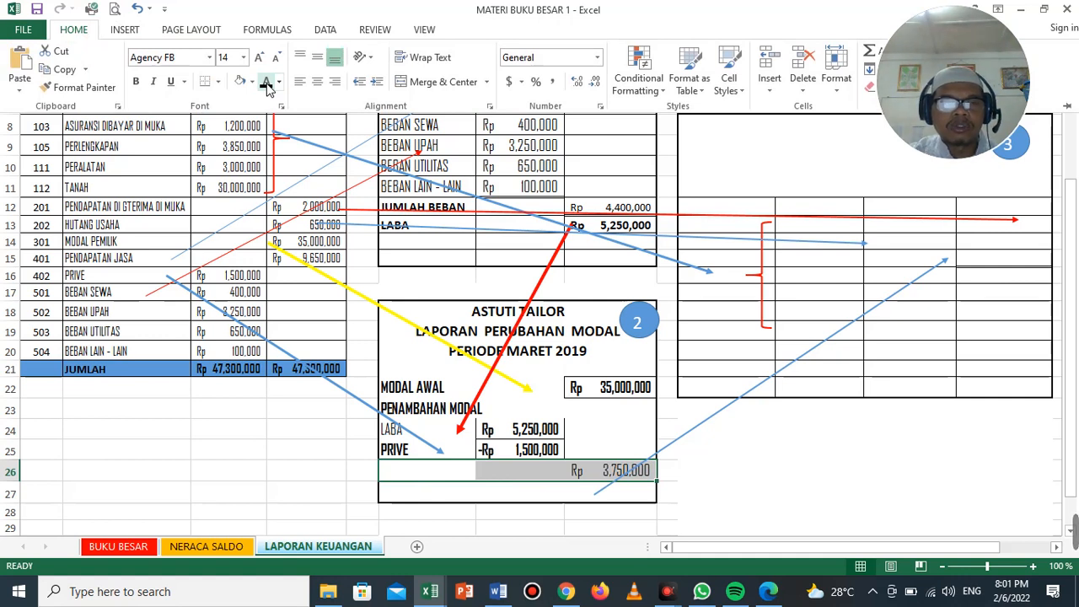
pyautogui.click(138, 81)
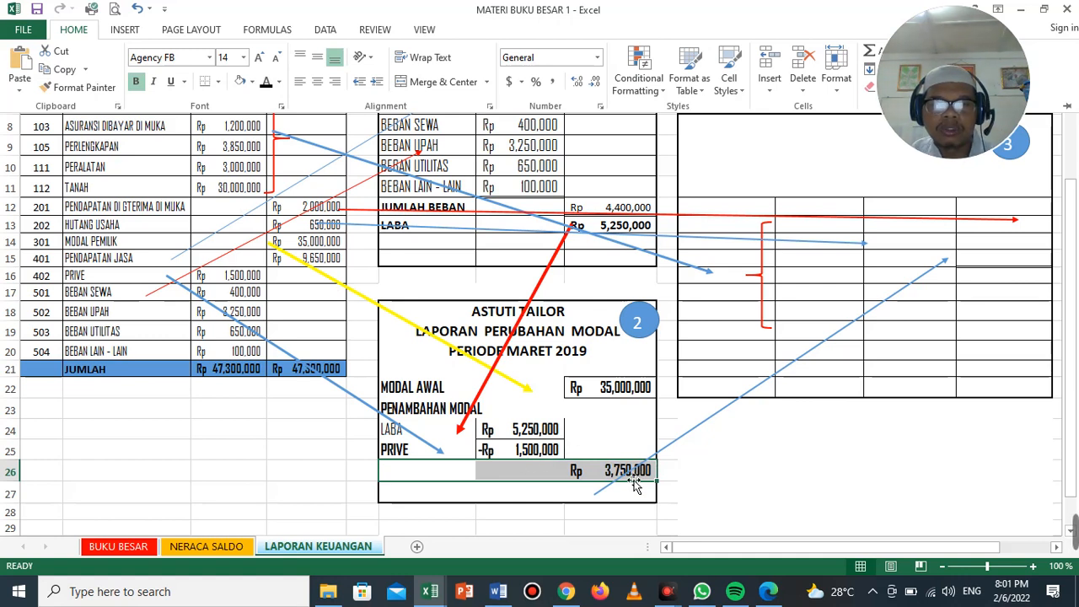
# Step: Apply the black font colour and bold to the MODAL AKHIR label and amount in F27:H27
pyautogui.click(404, 494)
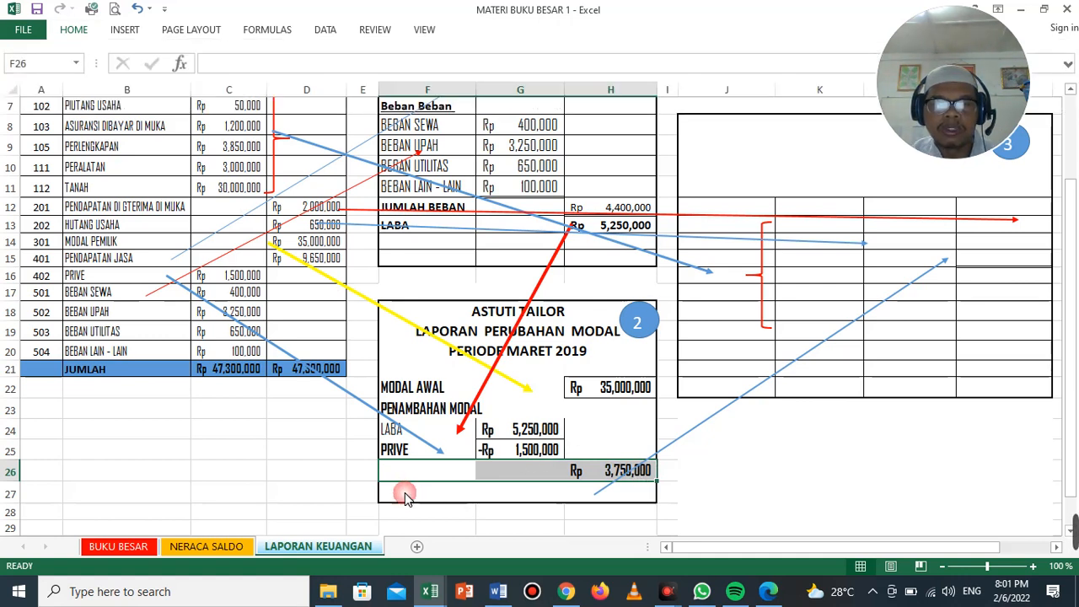
pyautogui.moveTo(403, 497); pyautogui.dragTo(621, 503)
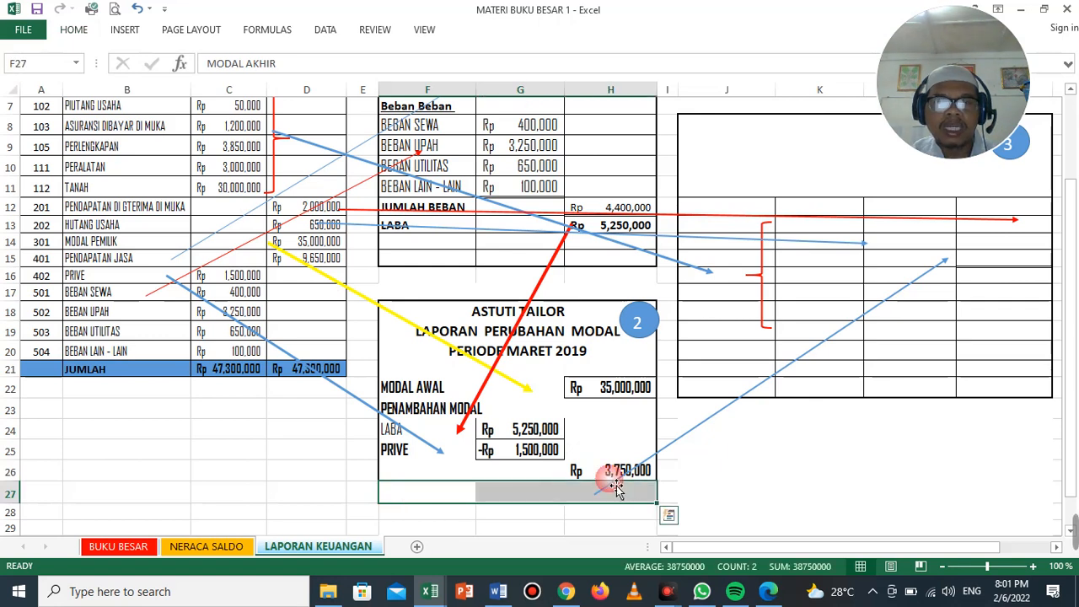
pyautogui.click(74, 30)
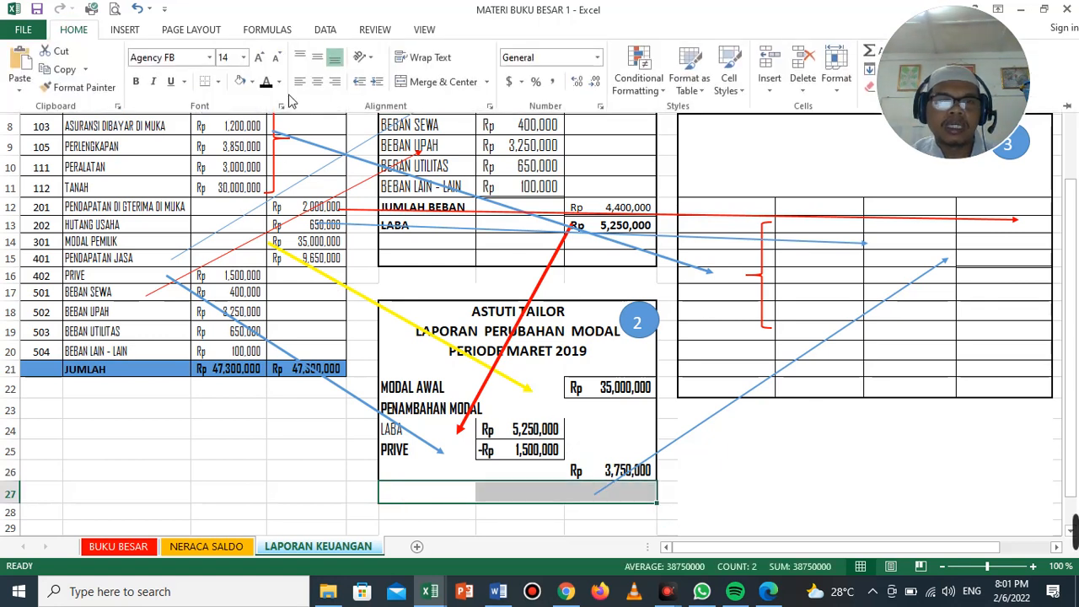
pyautogui.click(265, 84)
pyautogui.click(136, 81)
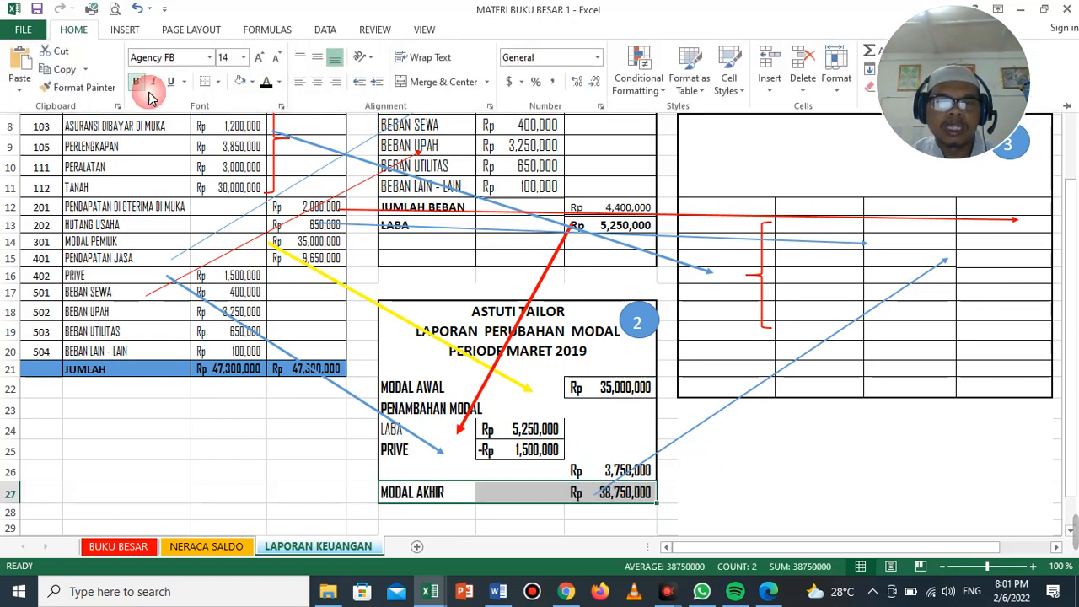
# Step: Move the starting point of the blue arrow on the MODAL AKHIR amount to the outer edge of H27
pyautogui.click(602, 499)
pyautogui.click(602, 500)
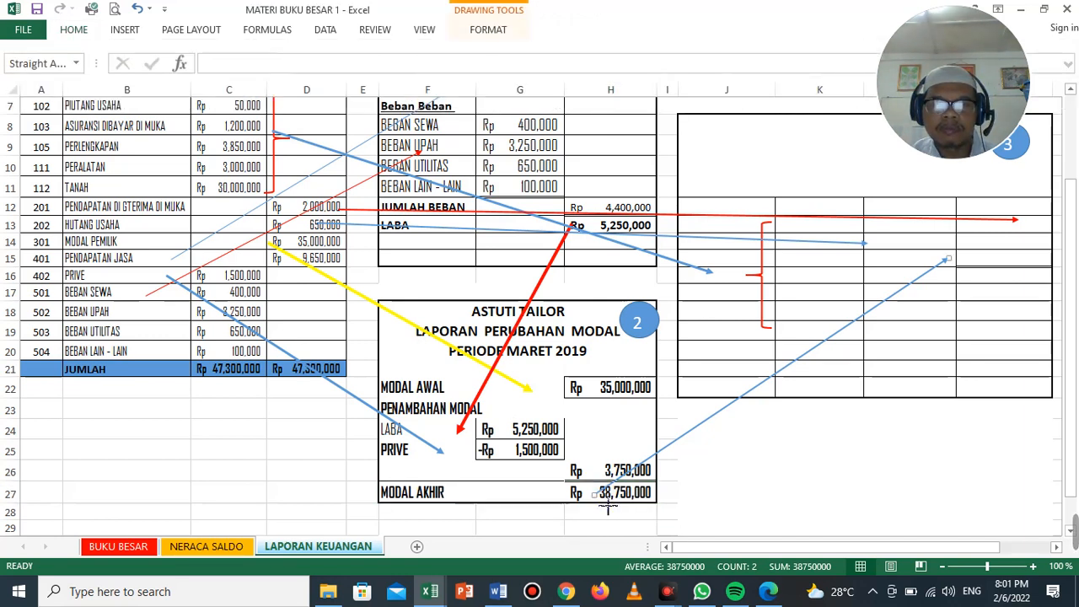
pyautogui.moveTo(595, 495); pyautogui.dragTo(666, 504)
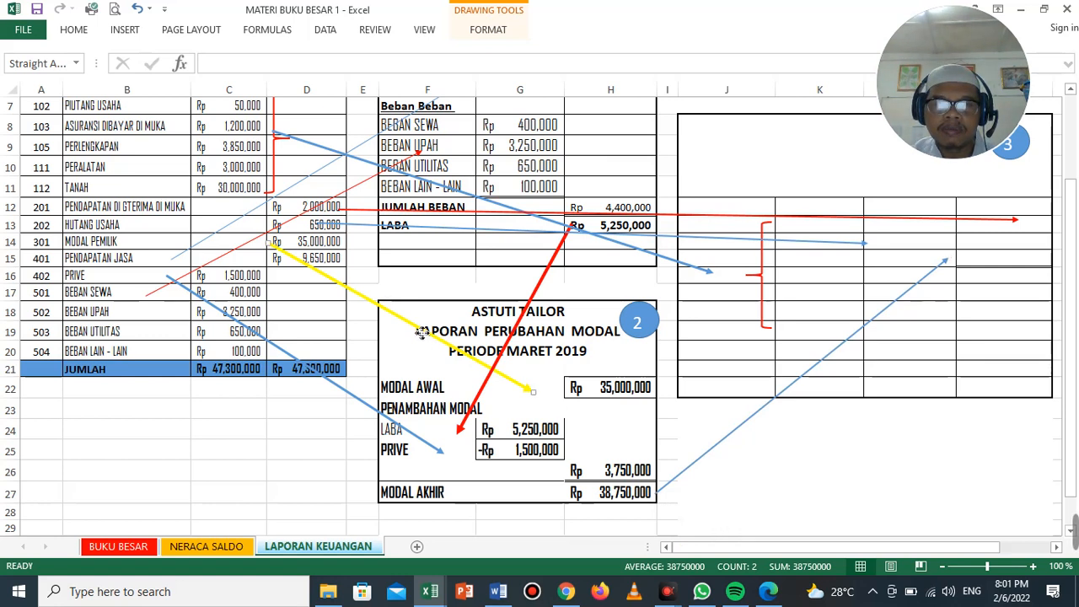
# Step: Reposition the yellow arrow so it runs from the MODAL PEMILIK credit amount to the near edge of the MODAL AWAL amount
pyautogui.moveTo(425, 333); pyautogui.dragTo(497, 332)
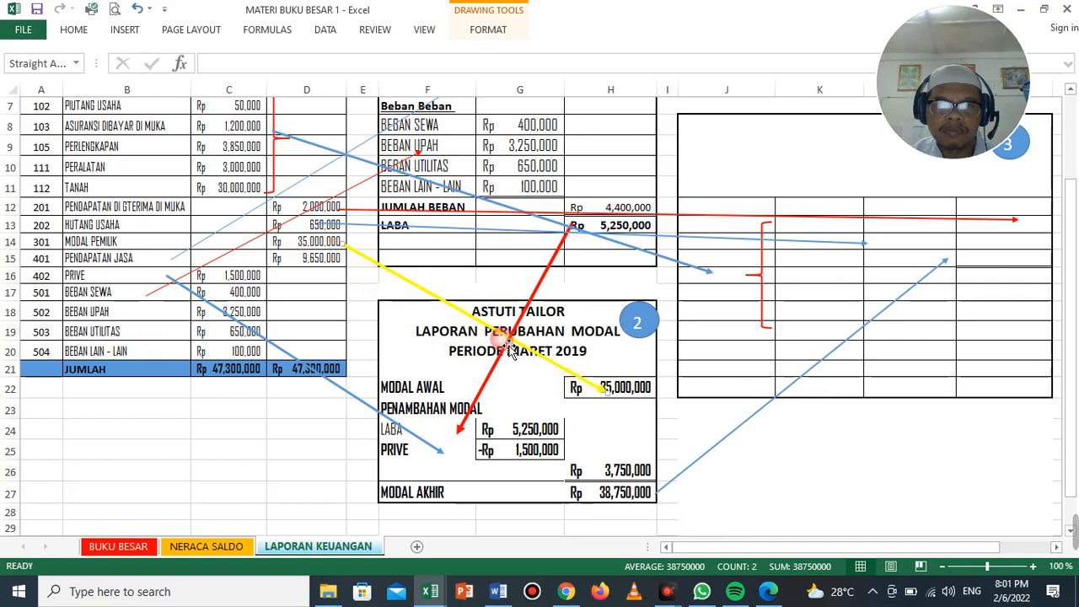
pyautogui.moveTo(609, 393); pyautogui.dragTo(561, 384)
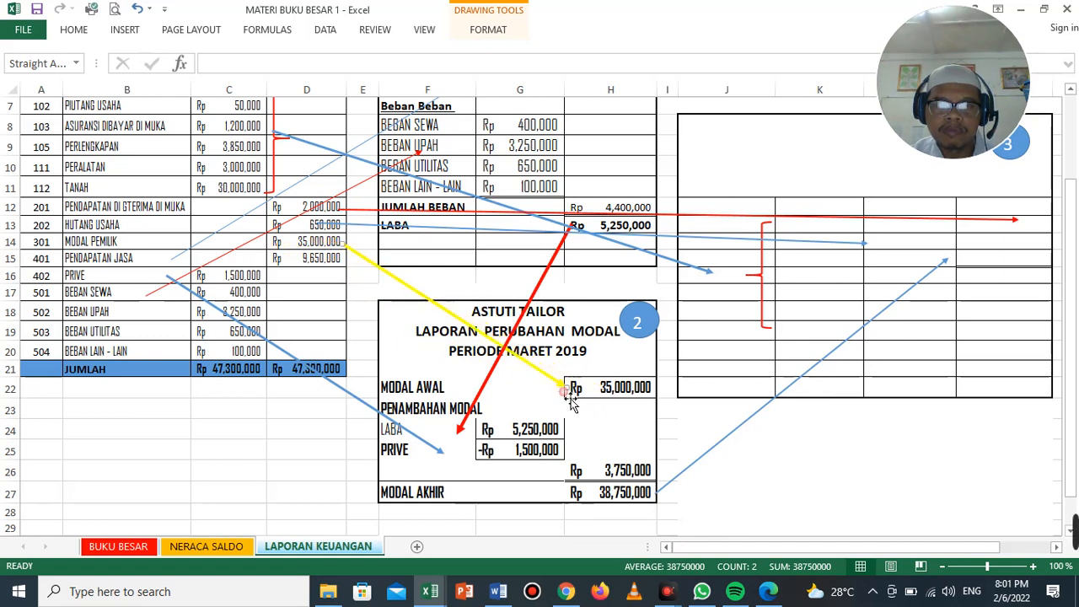
pyautogui.click(625, 414)
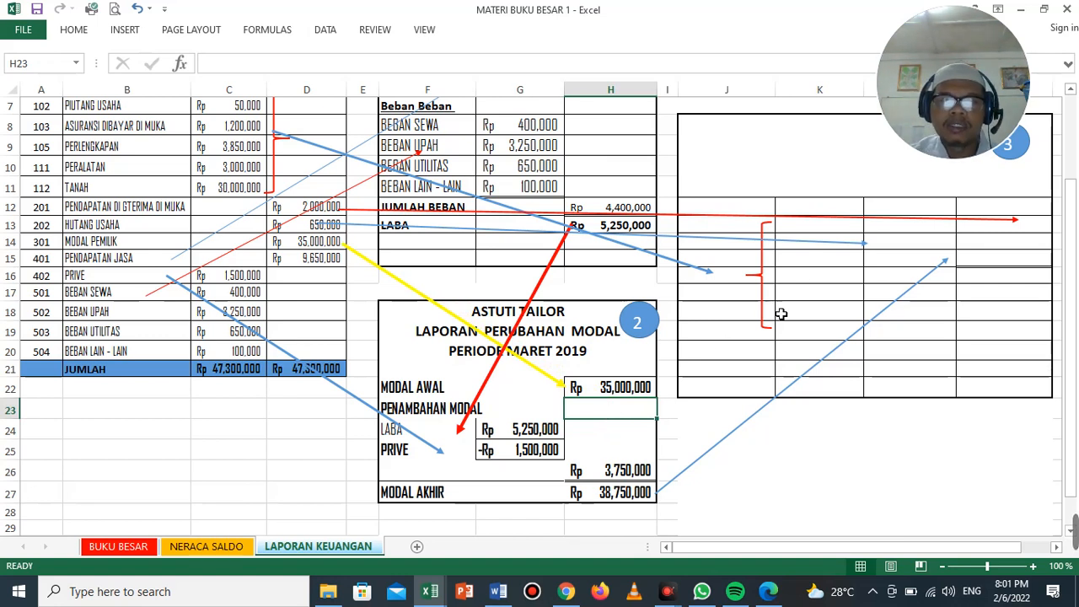
# Step: Apply the black font colour to the Laporan Neraca title rows in J8:M11
pyautogui.click(759, 166)
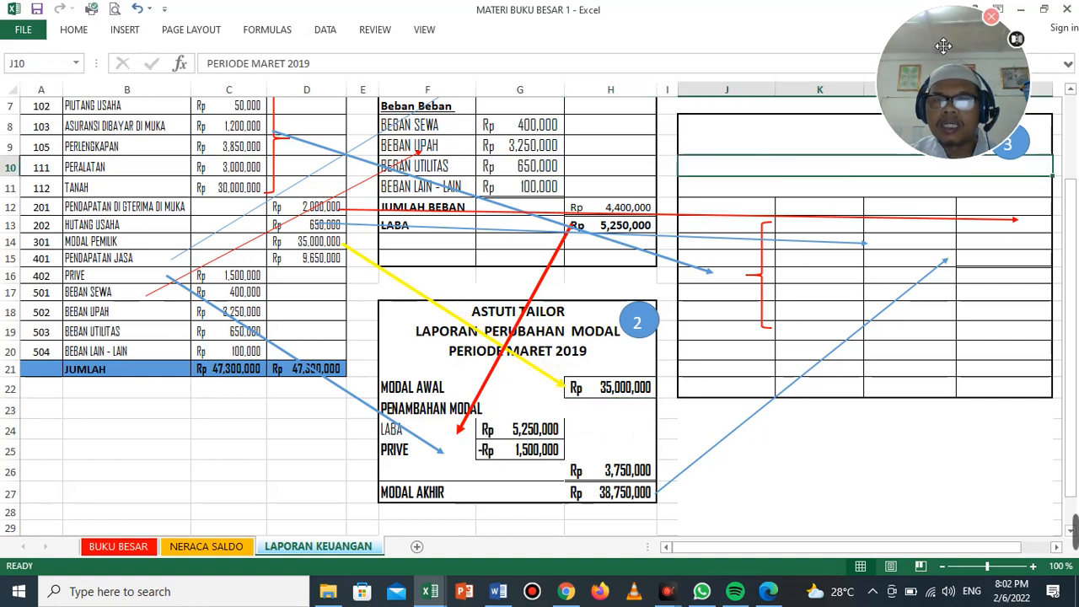
pyautogui.moveTo(930, 24); pyautogui.dragTo(775, 420)
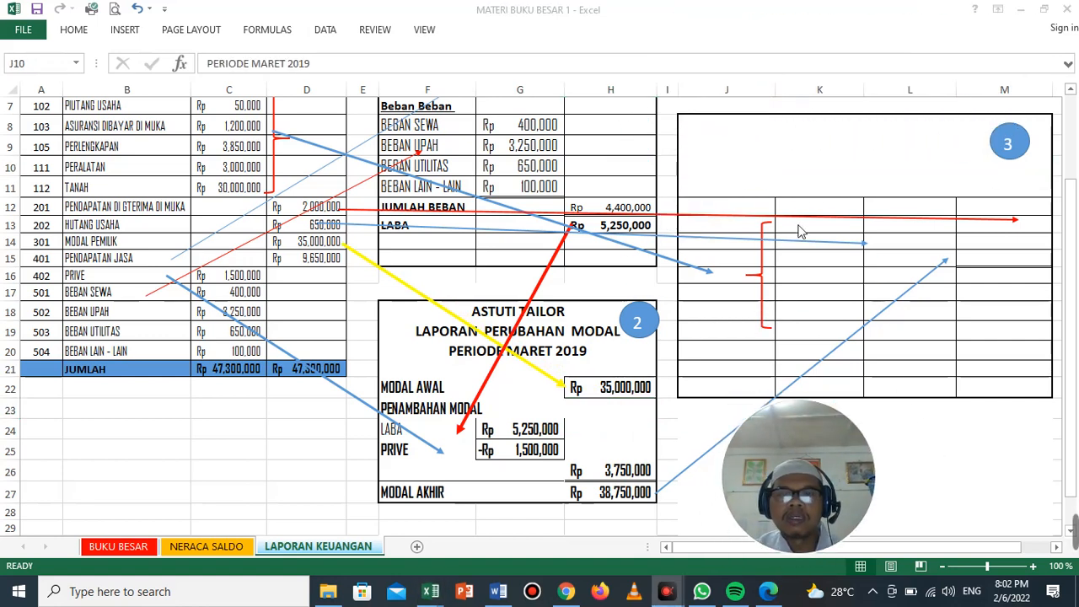
pyautogui.click(723, 132)
pyautogui.moveTo(722, 133); pyautogui.dragTo(745, 194)
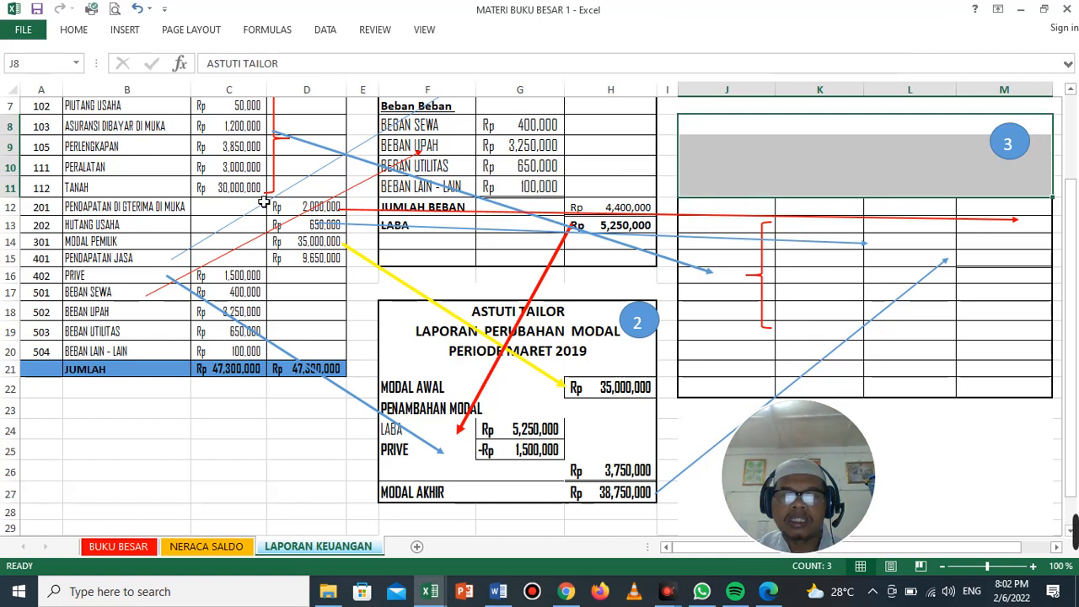
pyautogui.click(73, 29)
pyautogui.click(266, 82)
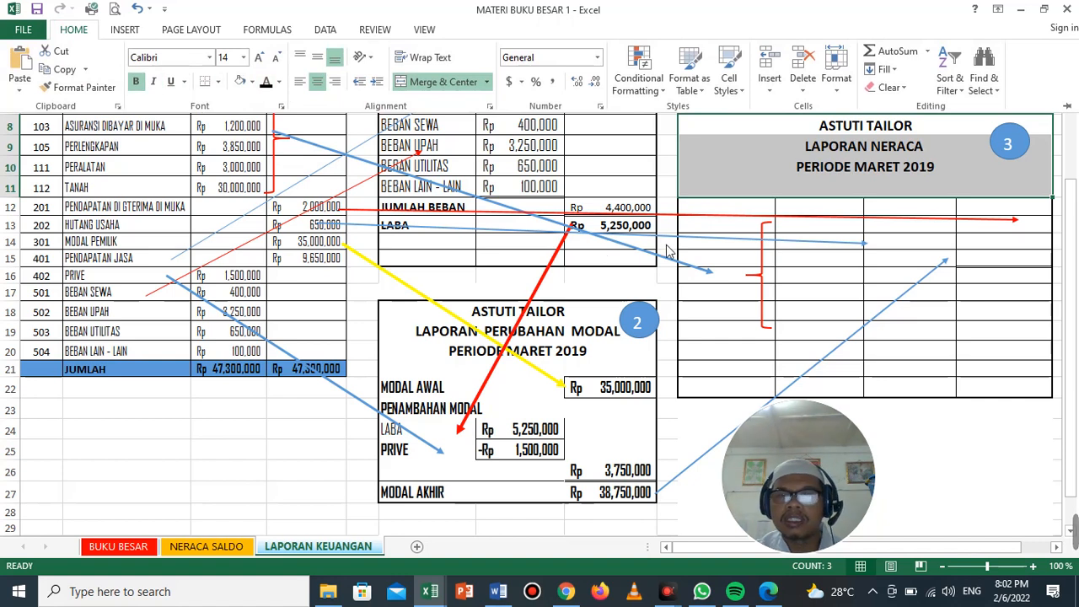
# Step: Apply the black font colour to the AKTIVA and PASIVA headings and the first entry row in J12:M13
pyautogui.click(809, 216)
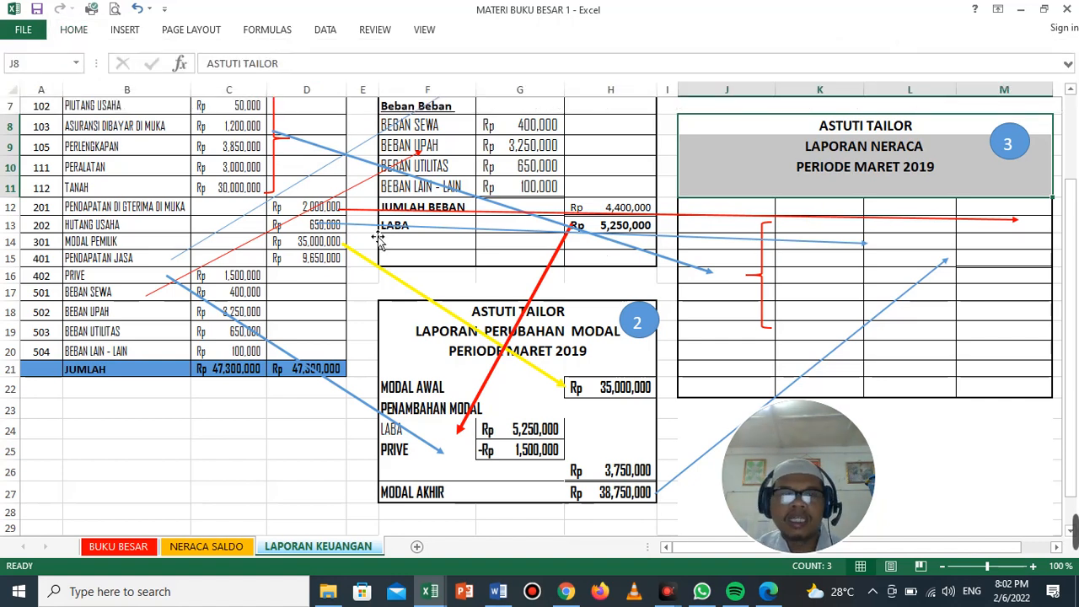
pyautogui.scroll(1, 130, 236)
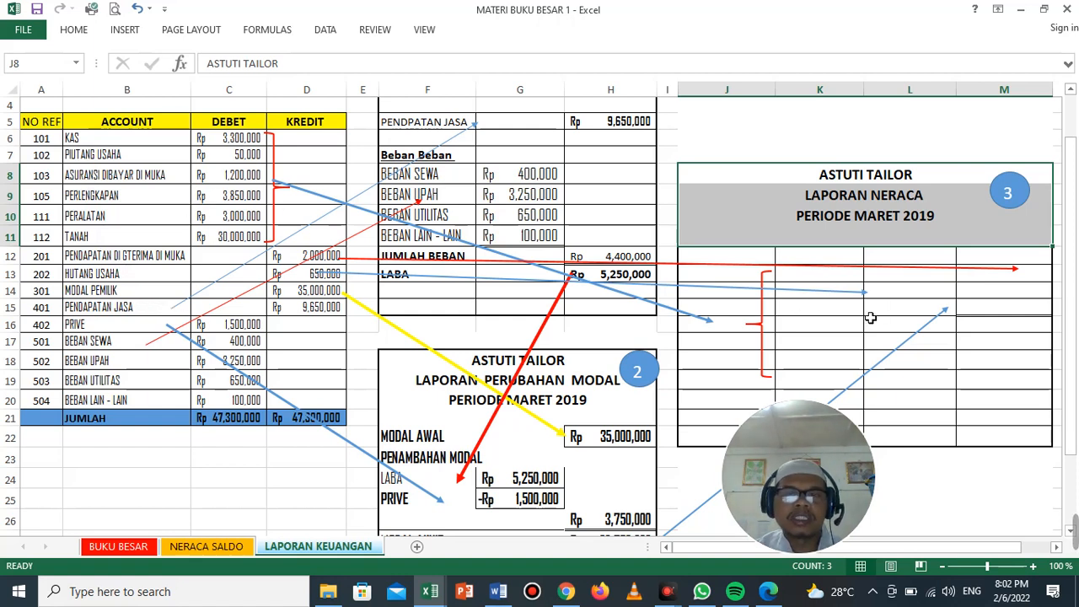
pyautogui.moveTo(750, 263); pyautogui.dragTo(1035, 282)
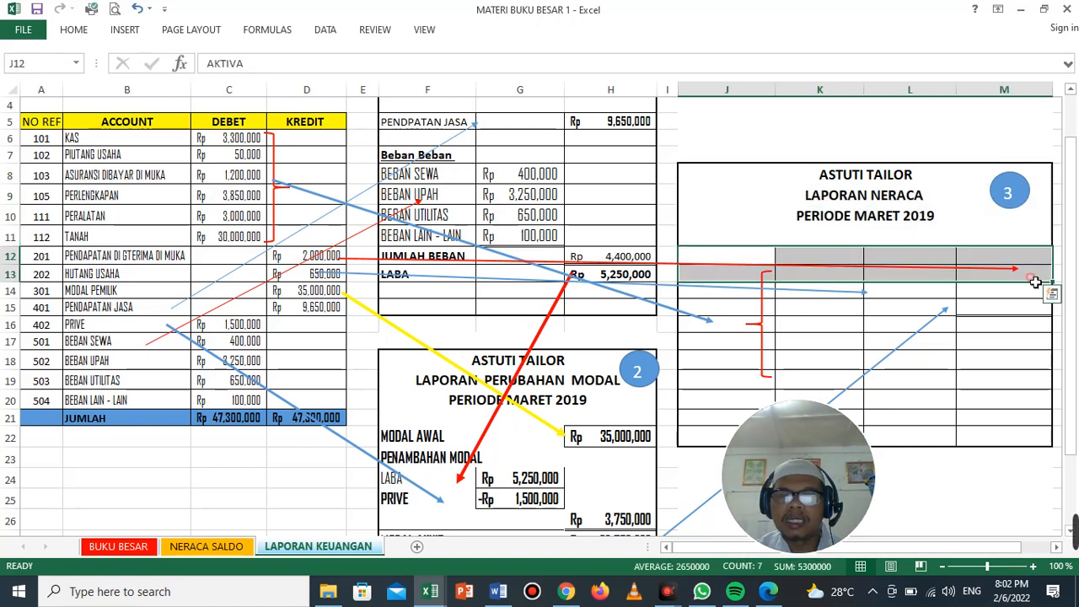
pyautogui.click(74, 29)
pyautogui.click(265, 84)
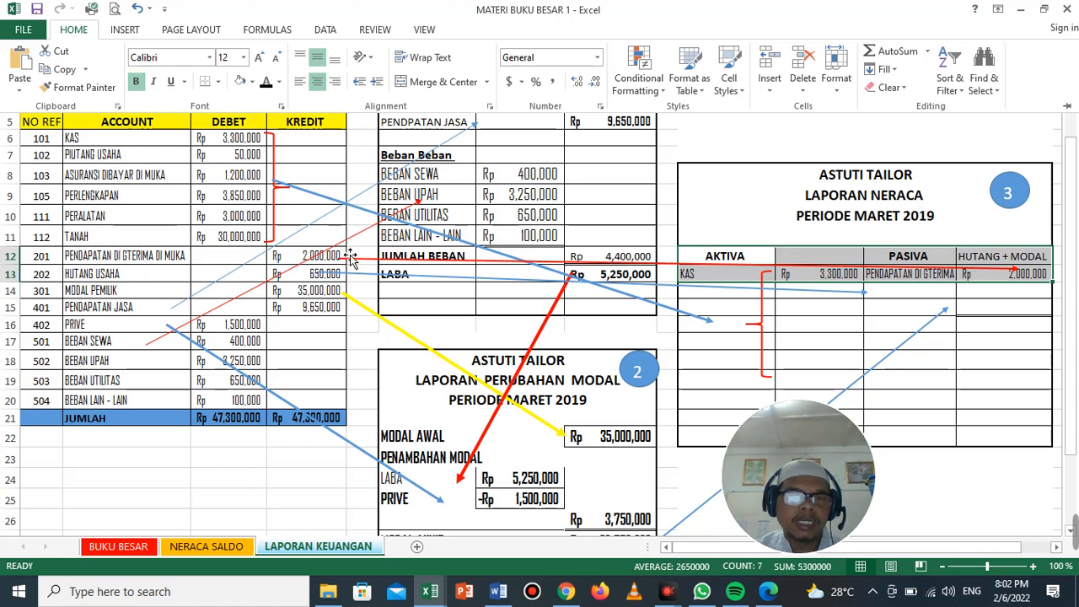
# Step: Apply the black font colour to the asset accounts and amounts in J13:K19 of the Laporan Neraca
pyautogui.click(730, 292)
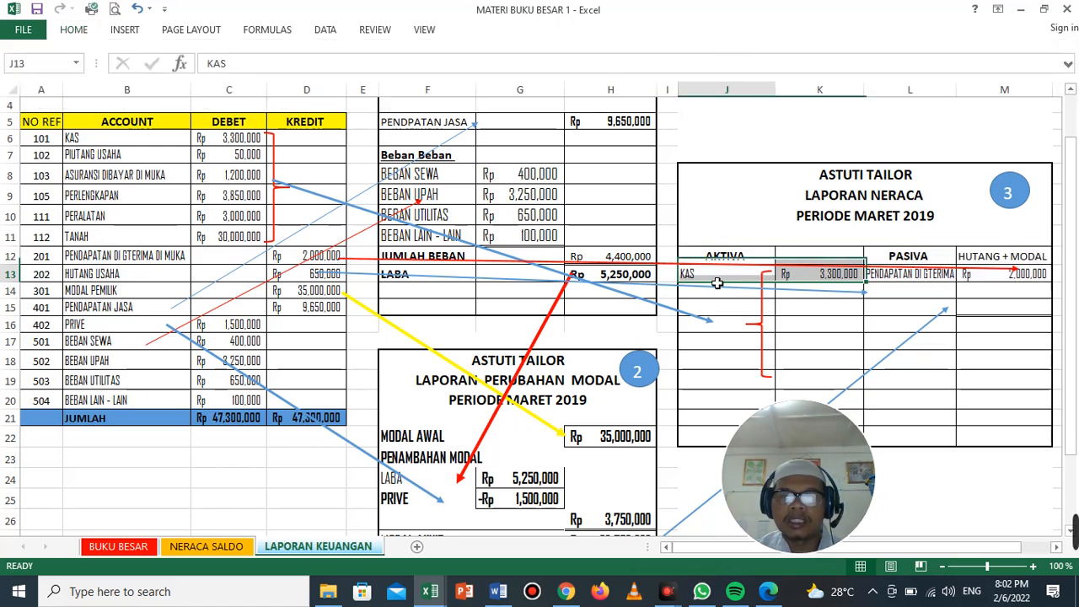
pyautogui.moveTo(713, 278); pyautogui.dragTo(848, 385)
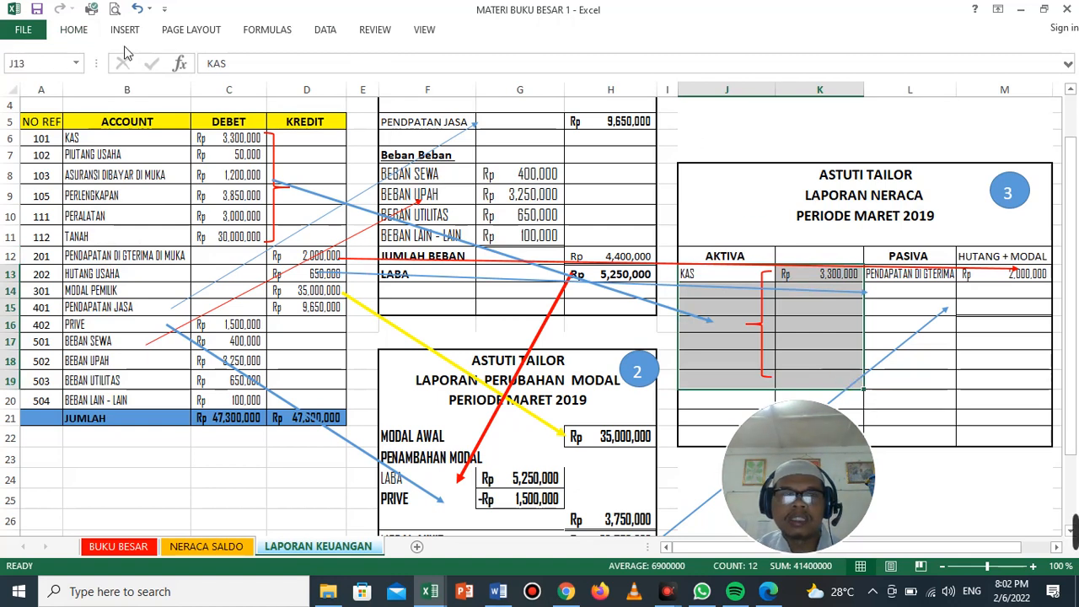
pyautogui.click(69, 32)
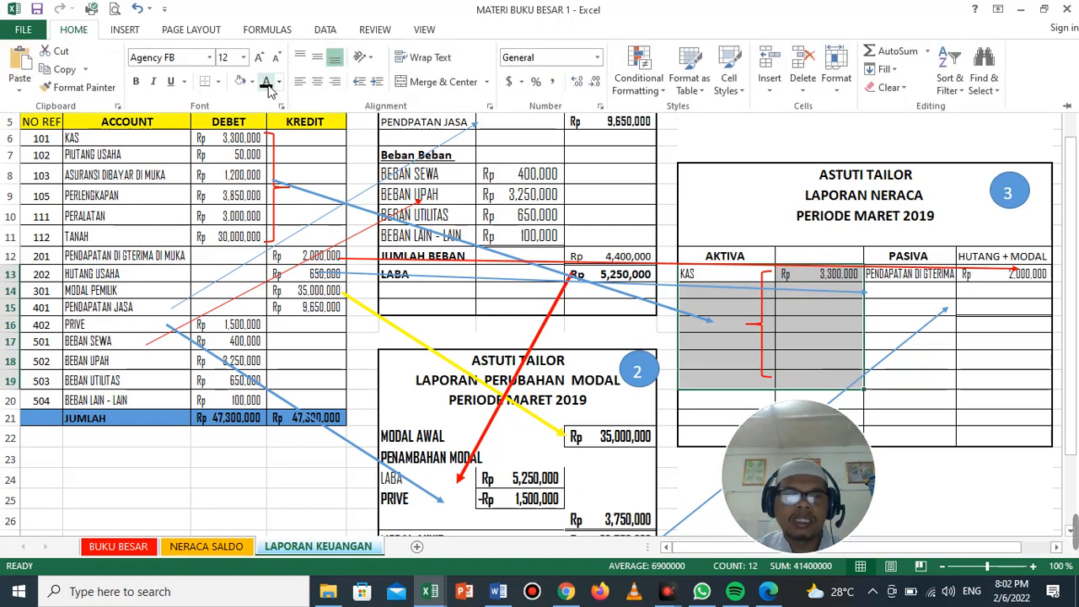
pyautogui.click(267, 86)
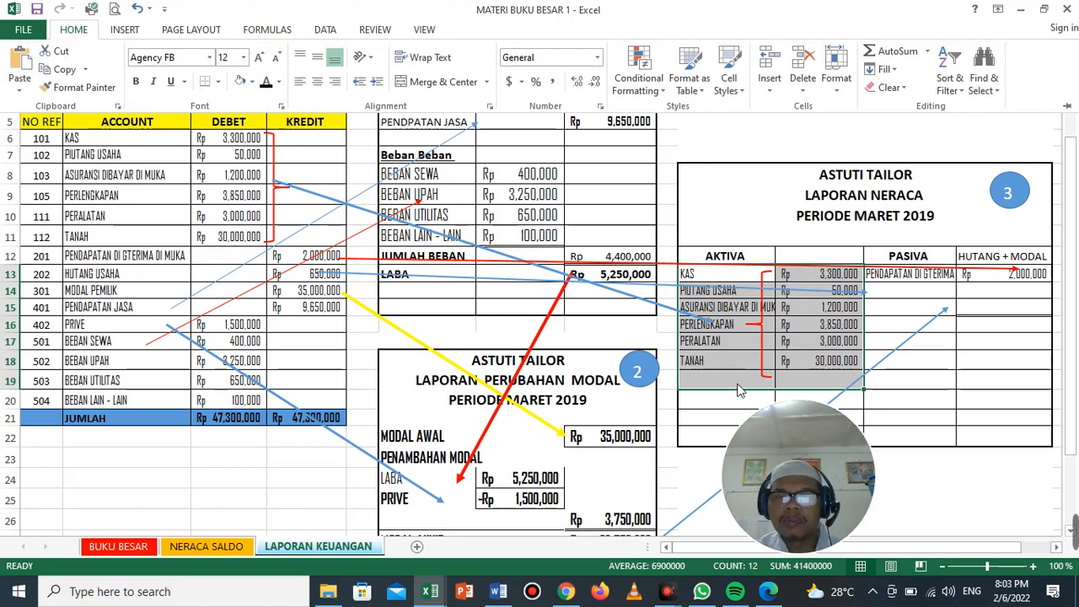
# Step: Apply the black font colour to J19:K22, covering the JUMLAH label and total of the AKTIVA side
pyautogui.click(793, 425)
pyautogui.moveTo(794, 425); pyautogui.dragTo(807, 447)
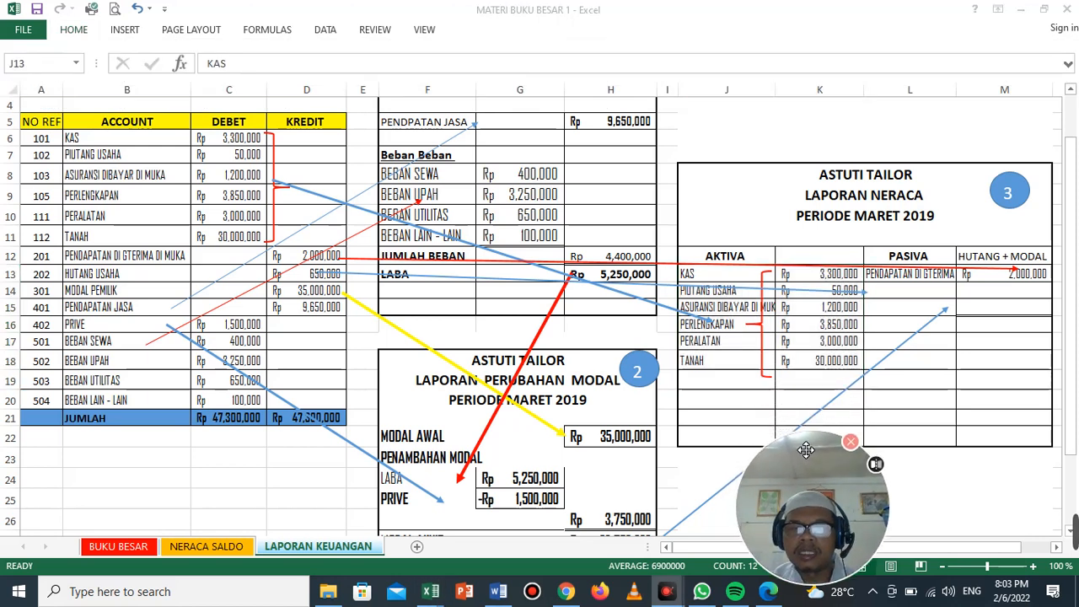
pyautogui.click(750, 409)
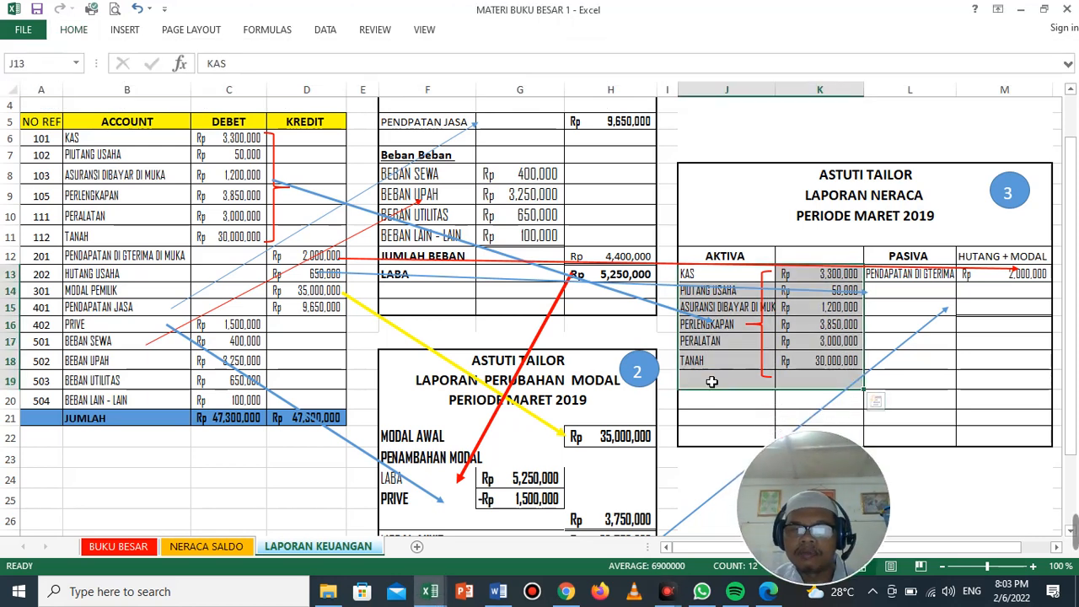
pyautogui.click(717, 418)
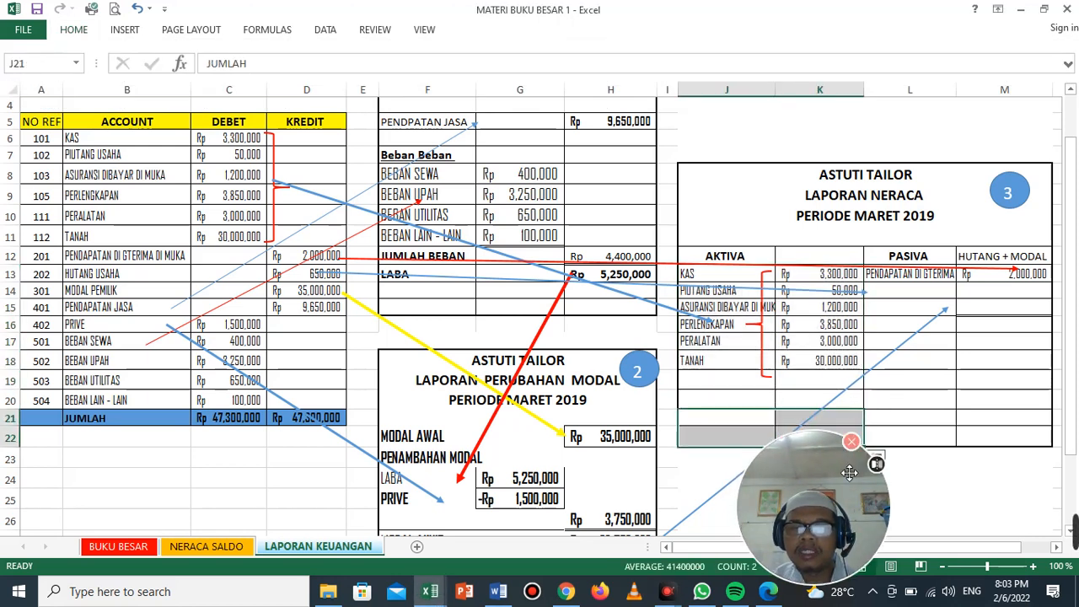
pyautogui.moveTo(838, 485); pyautogui.dragTo(779, 61)
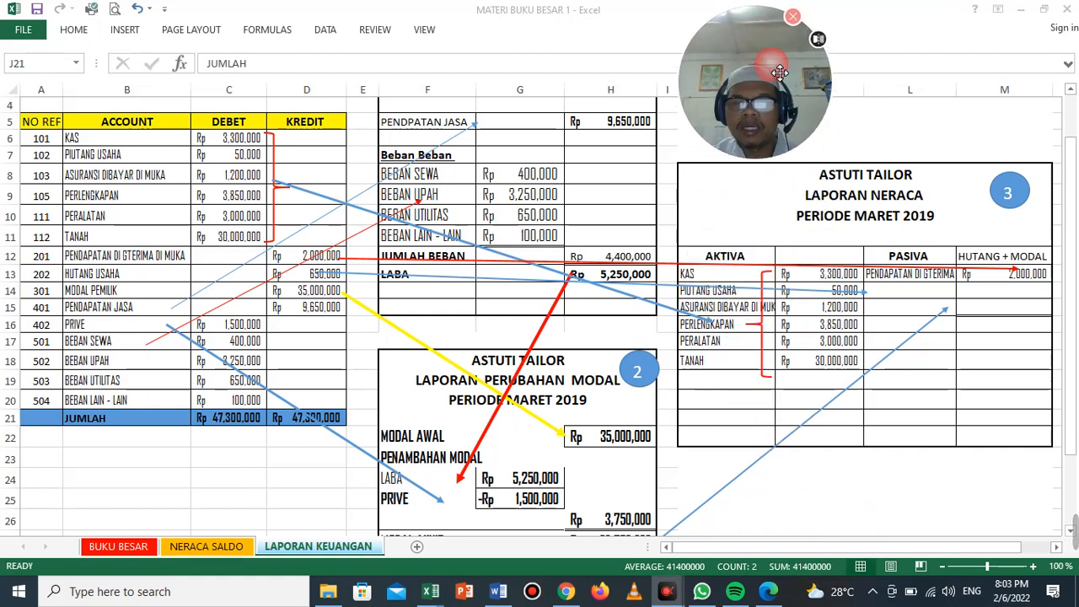
pyautogui.click(727, 398)
pyautogui.moveTo(704, 384); pyautogui.dragTo(818, 444)
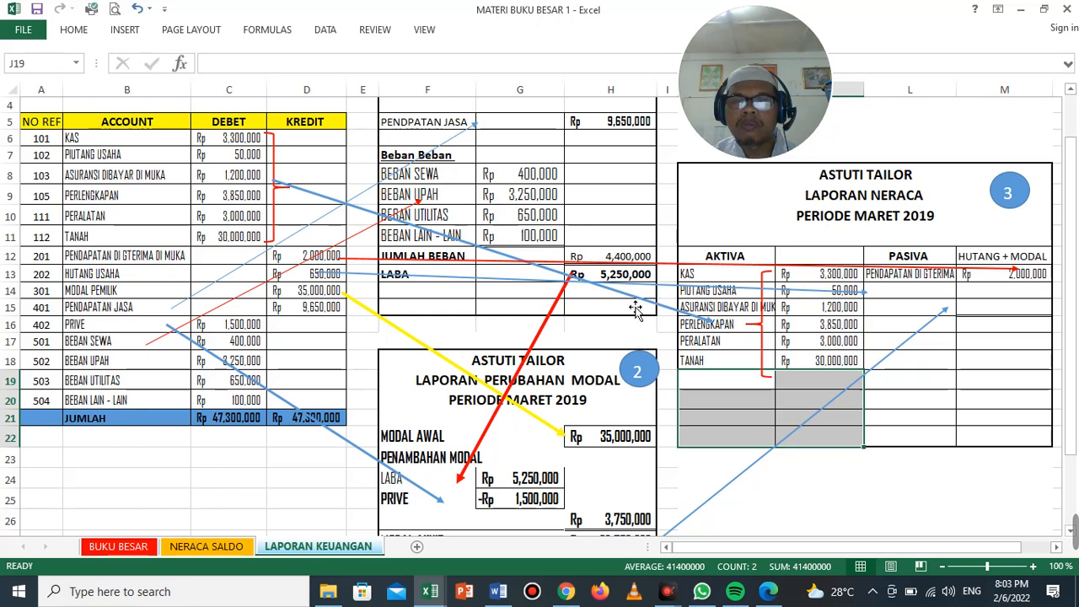
pyautogui.click(75, 34)
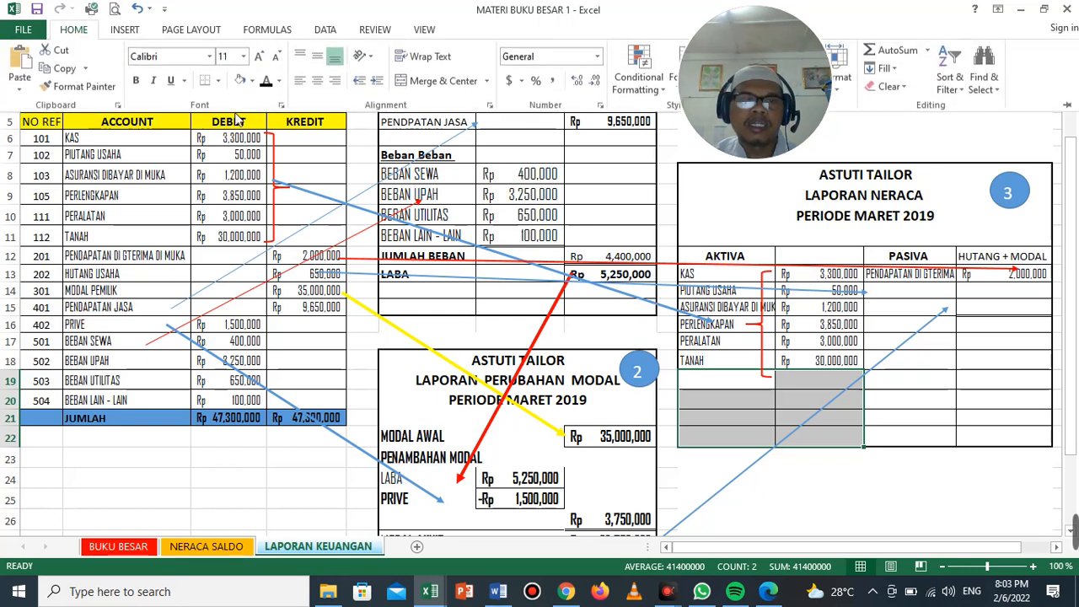
pyautogui.click(265, 83)
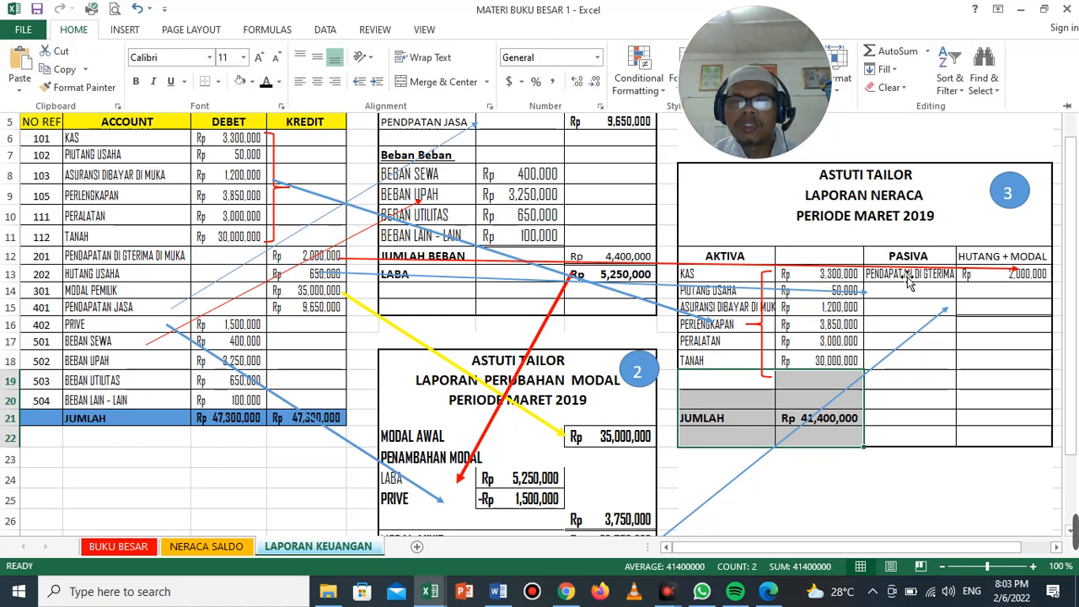
# Step: Pull the red arrow's head back to the near edge of M13 so it clears the PENDAPATAN DI GTERIMA amount
pyautogui.click(1020, 277)
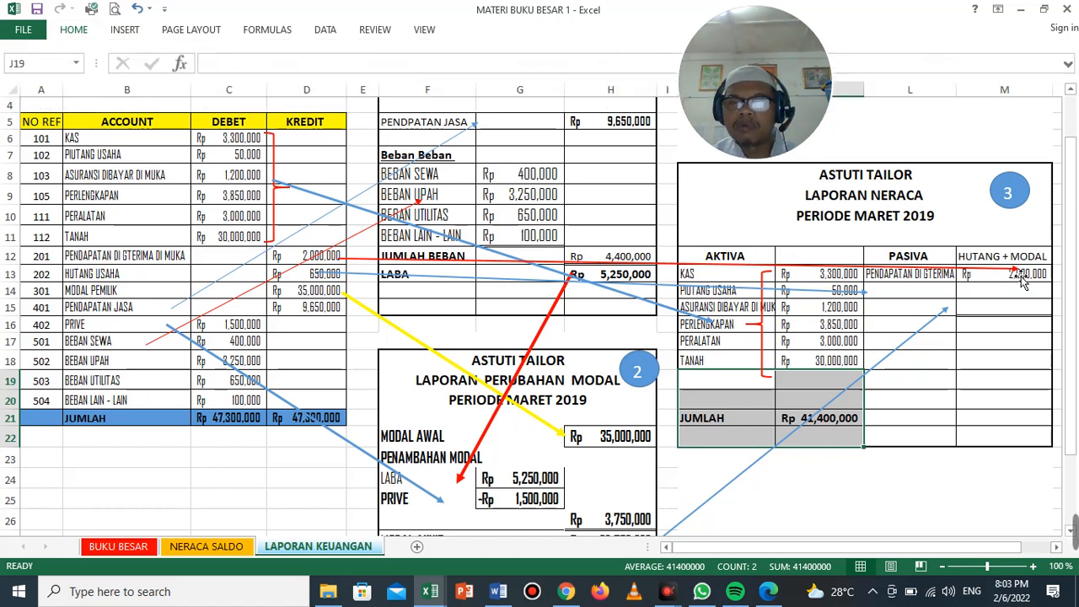
pyautogui.click(1020, 278)
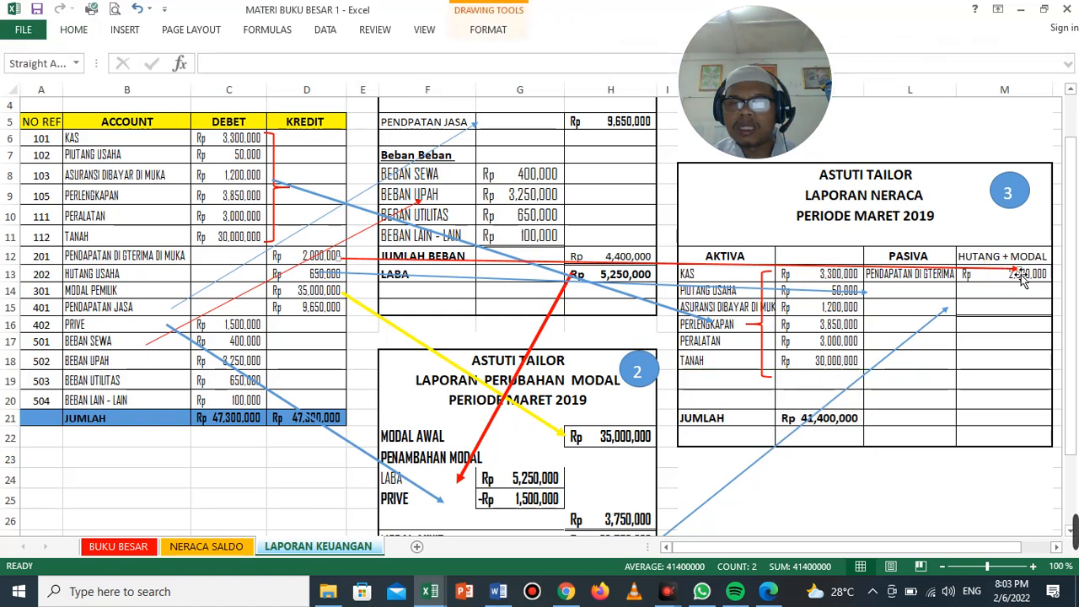
pyautogui.moveTo(1028, 284); pyautogui.dragTo(961, 278)
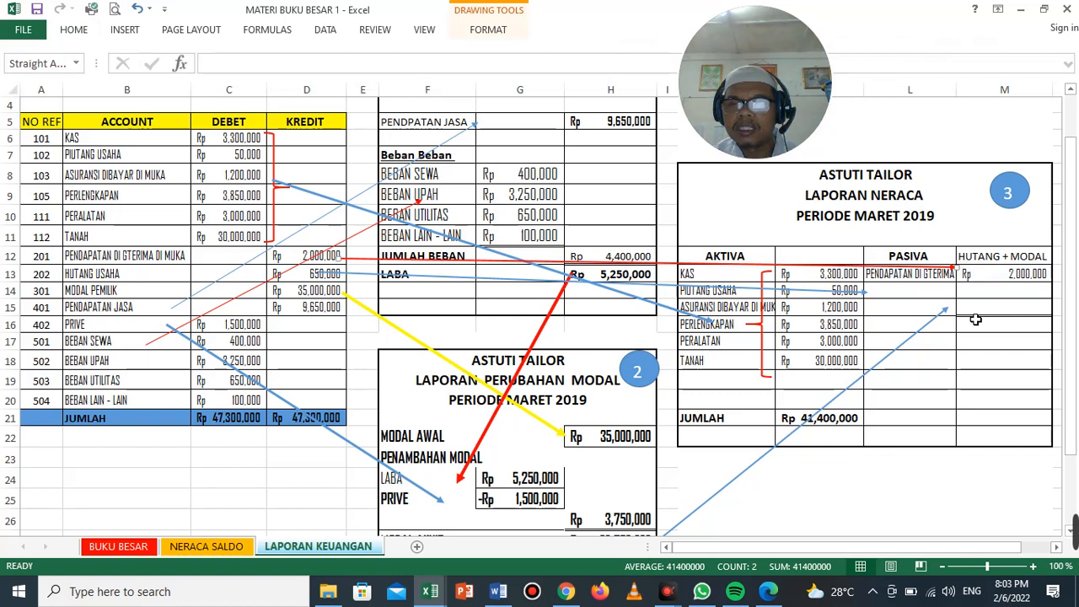
pyautogui.click(1001, 278)
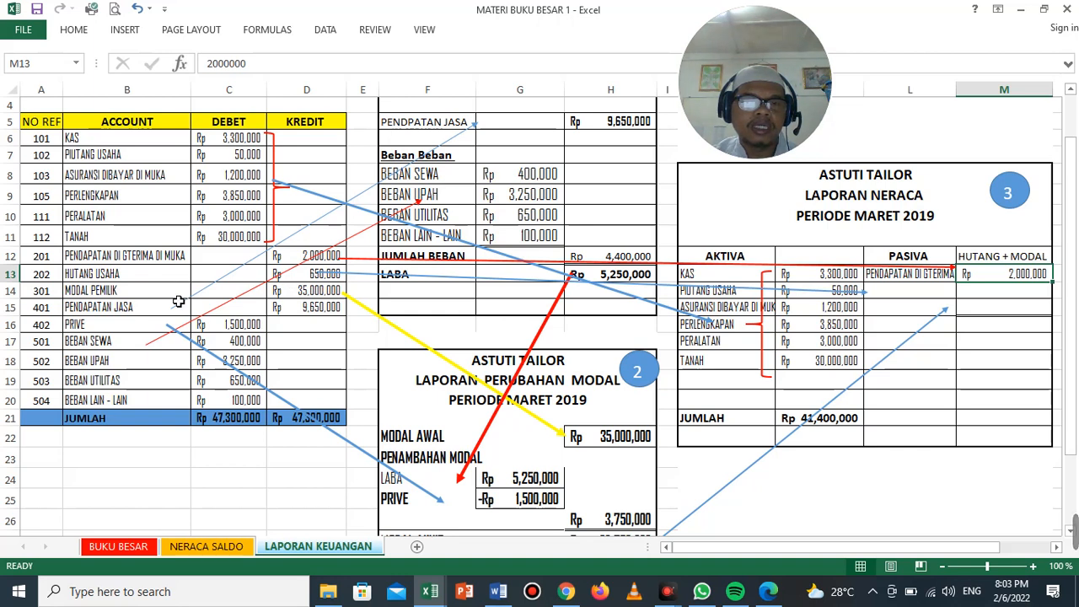
# Step: Apply the black font colour to the HUTANG USAHA and MODAL PEMILIK rows in L14:M15
pyautogui.click(925, 324)
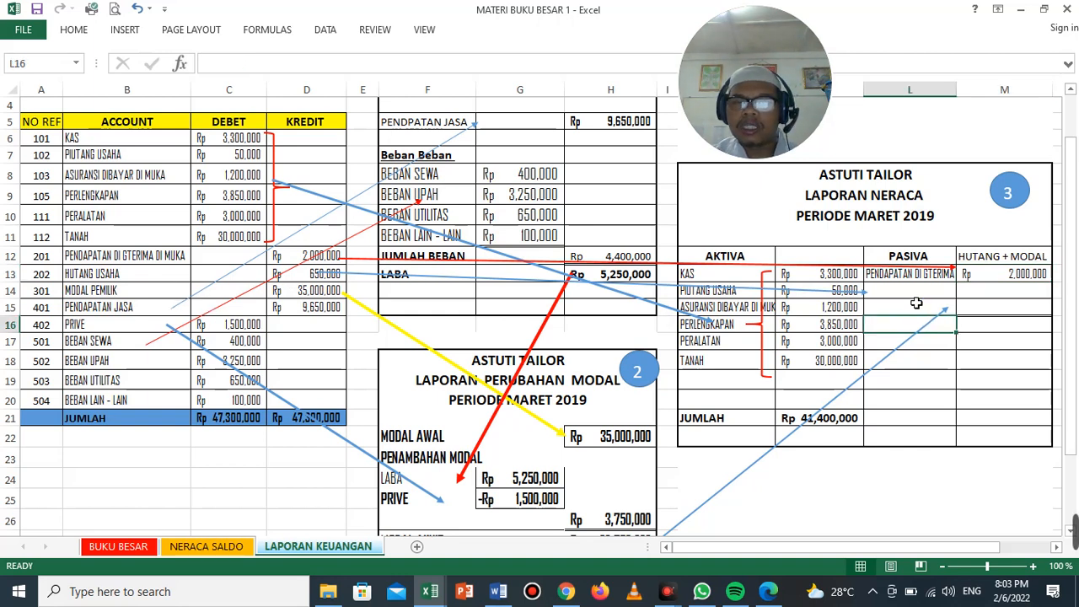
pyautogui.moveTo(910, 291); pyautogui.dragTo(996, 309)
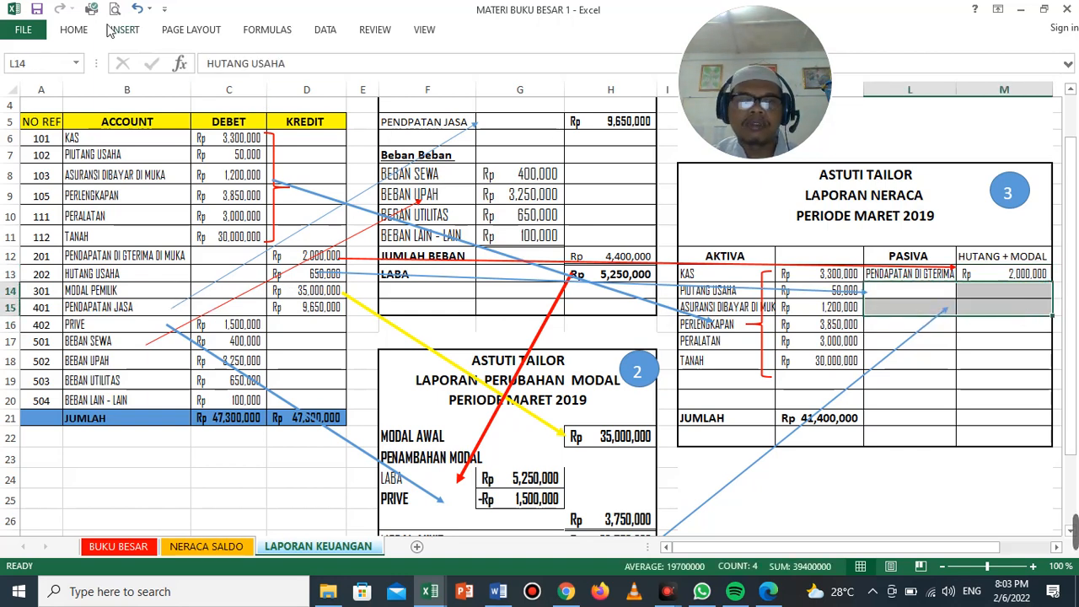
pyautogui.click(82, 30)
pyautogui.click(267, 84)
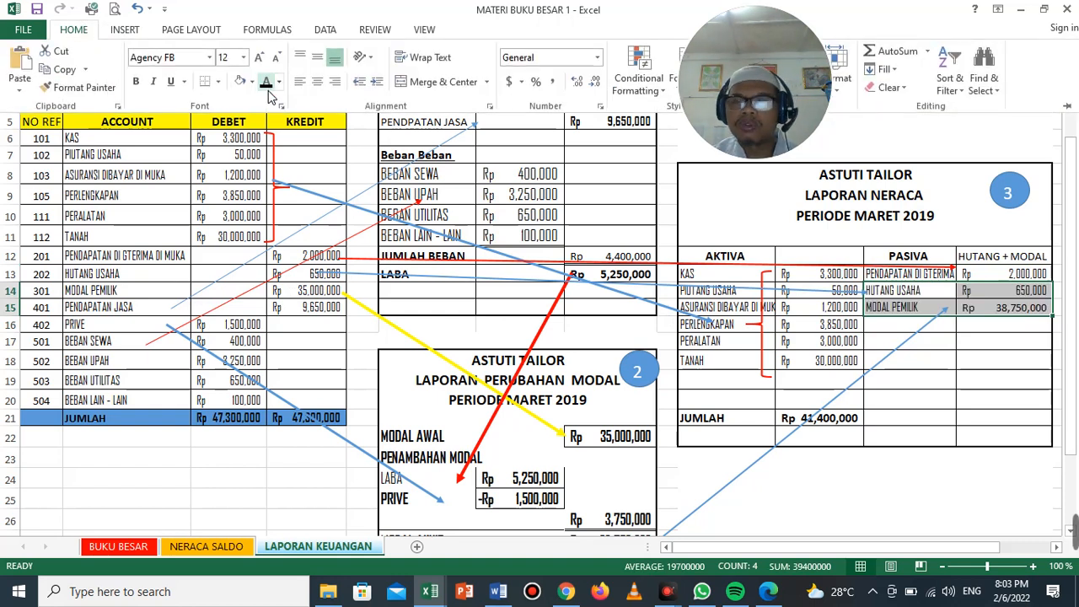
# Step: Make the MODAL PEMILIK amount in M15 of the Laporan Neraca bold
pyautogui.click(906, 308)
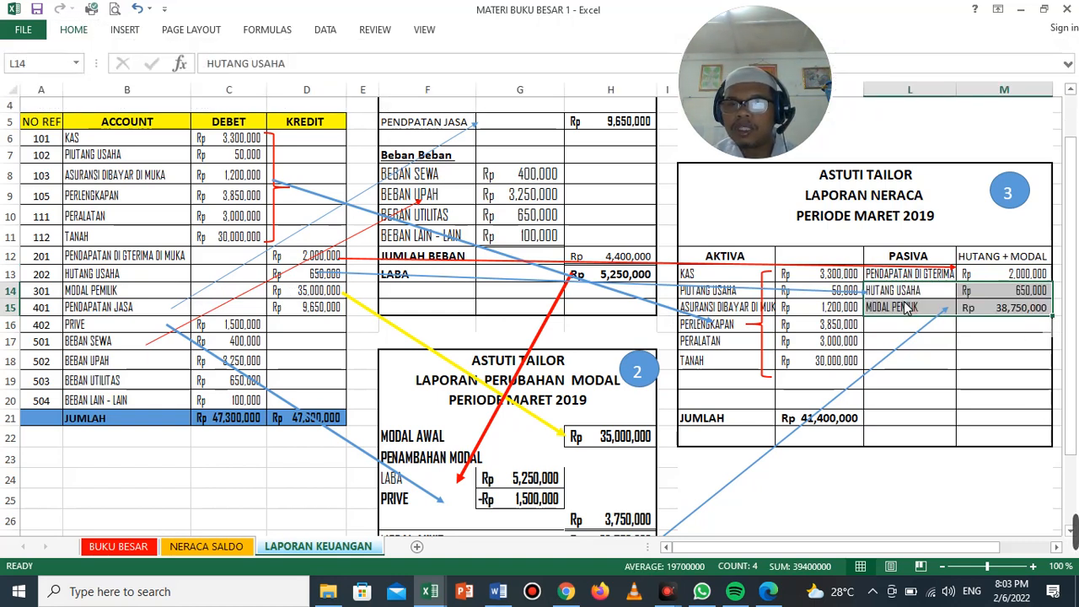
pyautogui.scroll(-1, 668, 474)
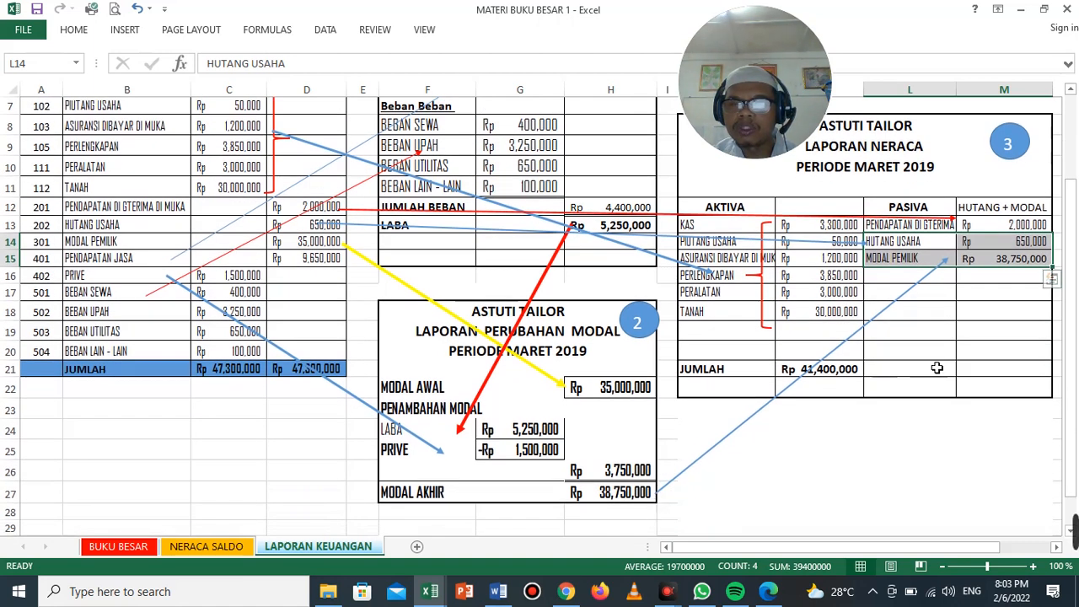
pyautogui.click(1000, 263)
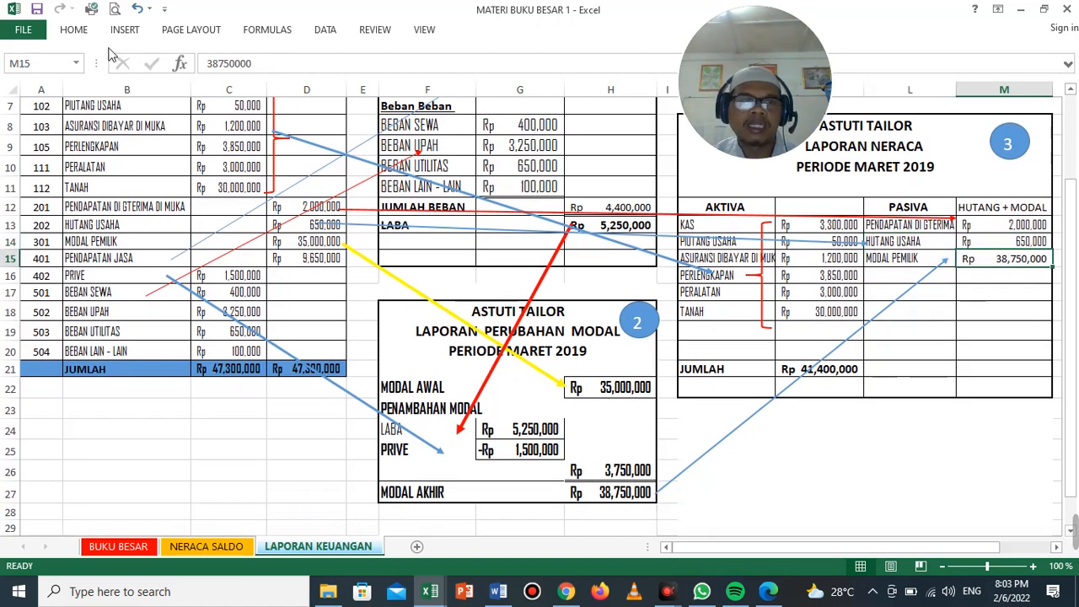
pyautogui.click(73, 29)
pyautogui.click(135, 80)
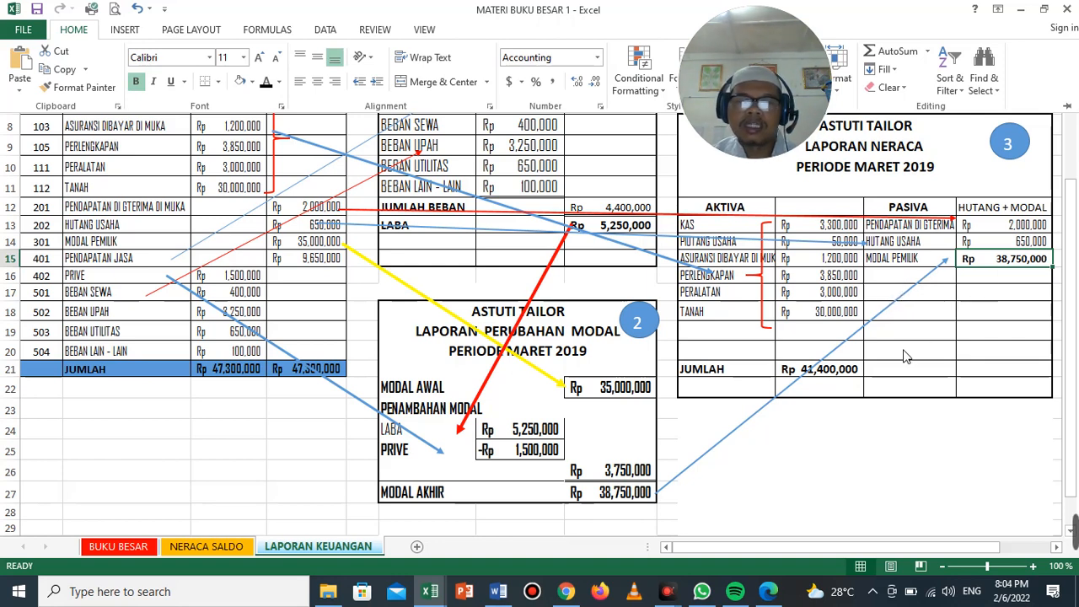
# Step: Apply the black font colour and bold to L16:M21, covering the JUMLAH label and total of the PASIVA side
pyautogui.click(889, 285)
pyautogui.moveTo(890, 274); pyautogui.dragTo(1007, 371)
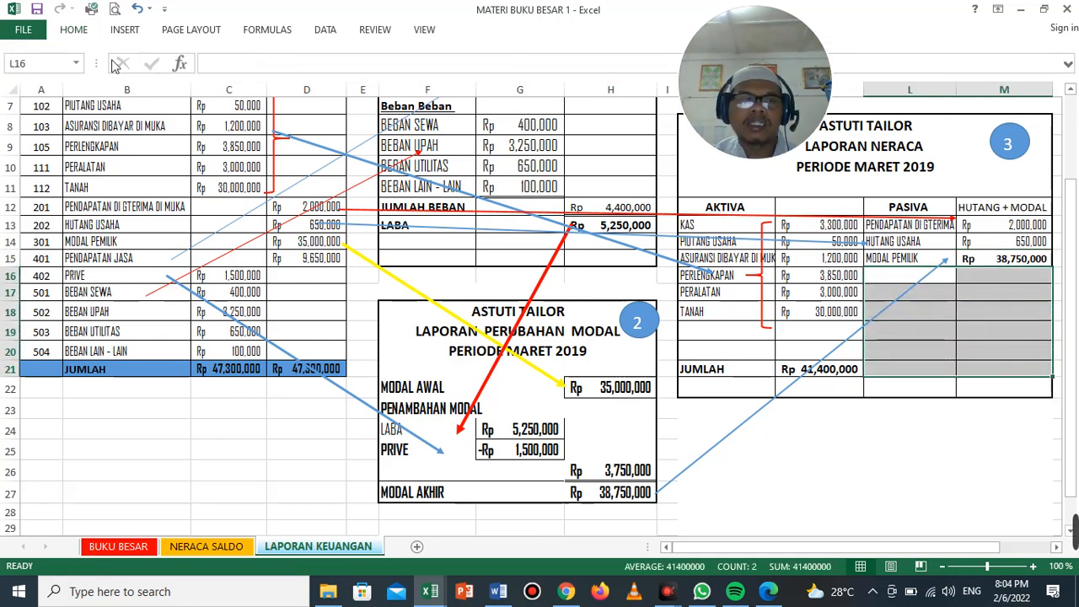
pyautogui.click(72, 32)
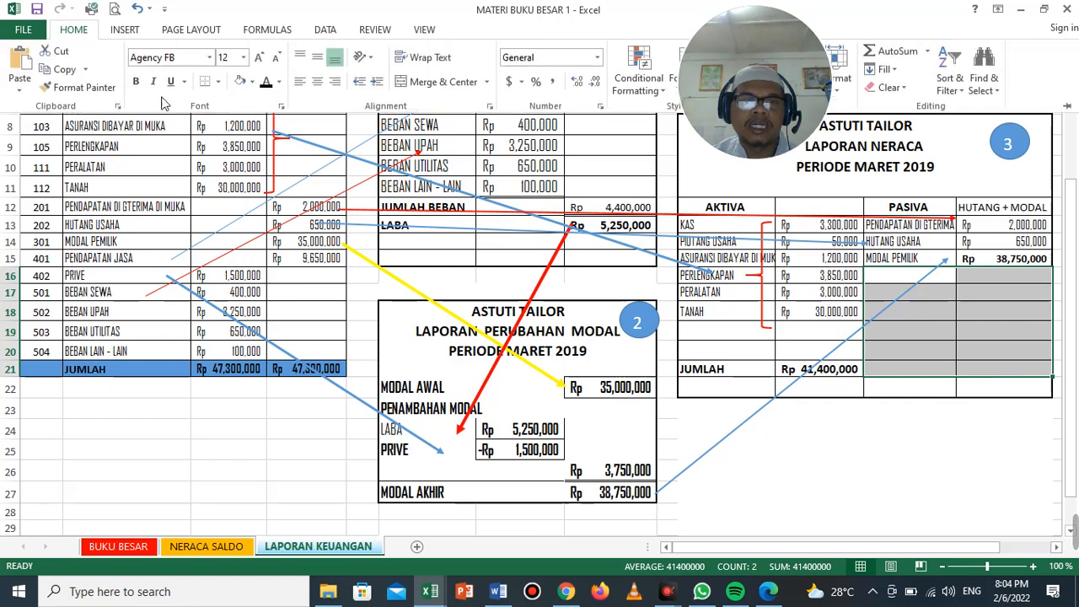
pyautogui.click(266, 89)
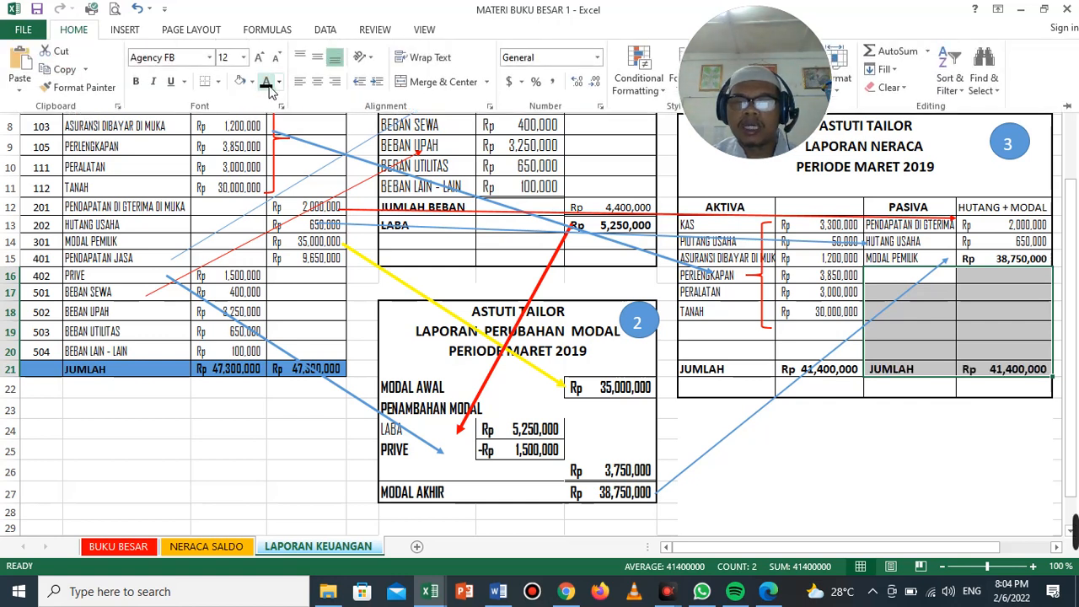
pyautogui.click(136, 81)
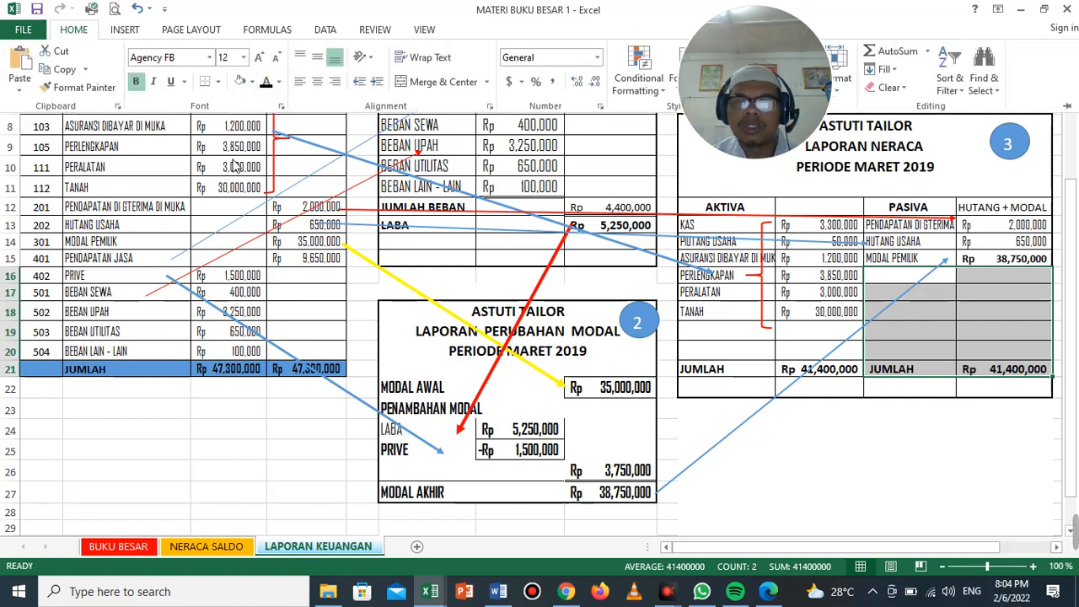
pyautogui.click(259, 57)
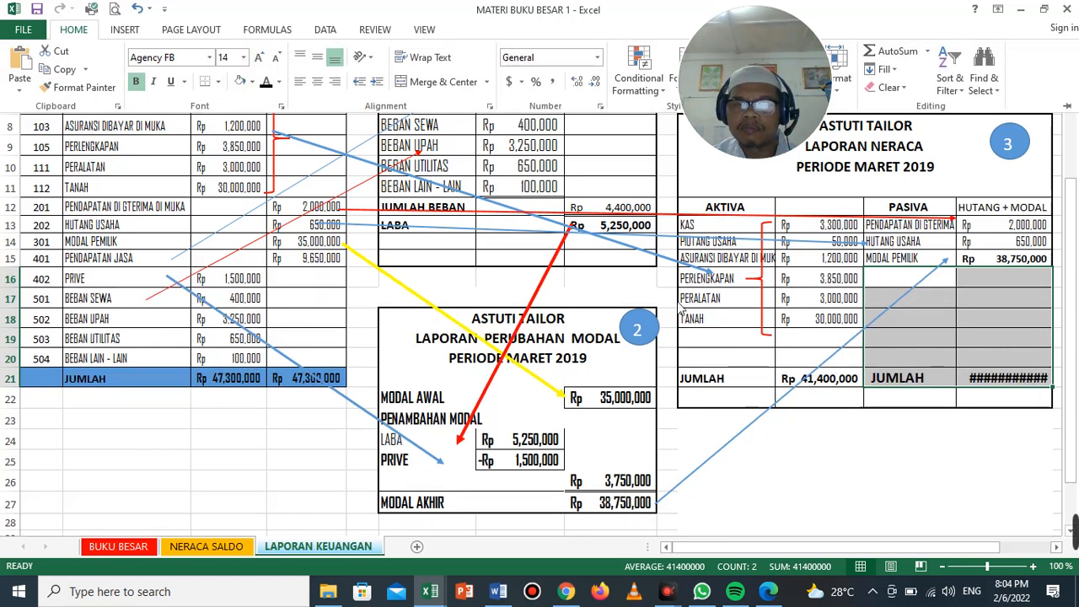
pyautogui.click(276, 57)
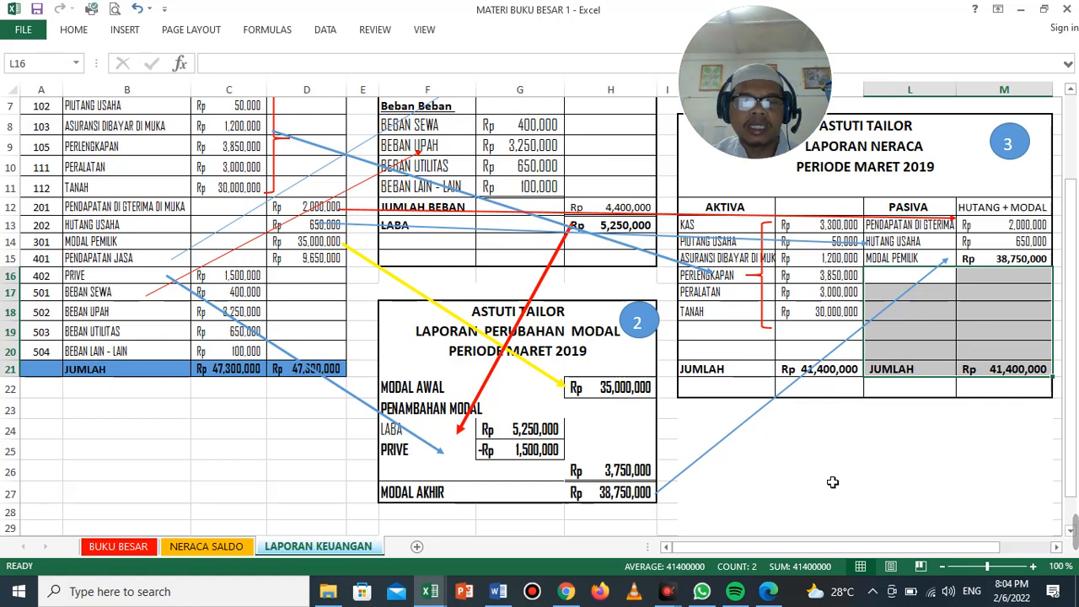
pyautogui.scroll(1, 832, 484)
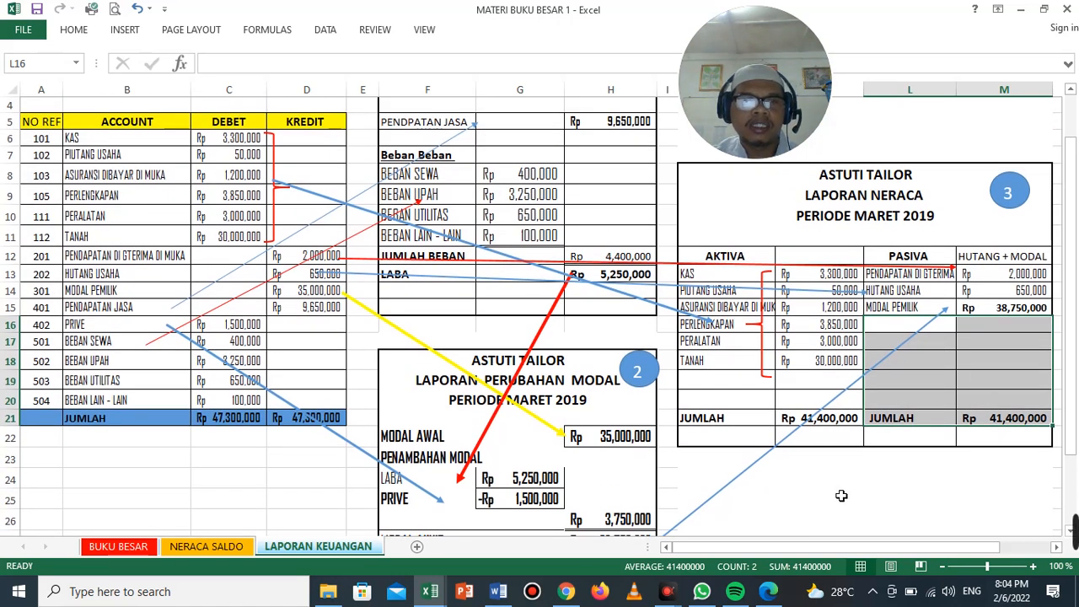
pyautogui.scroll(1, 841, 496)
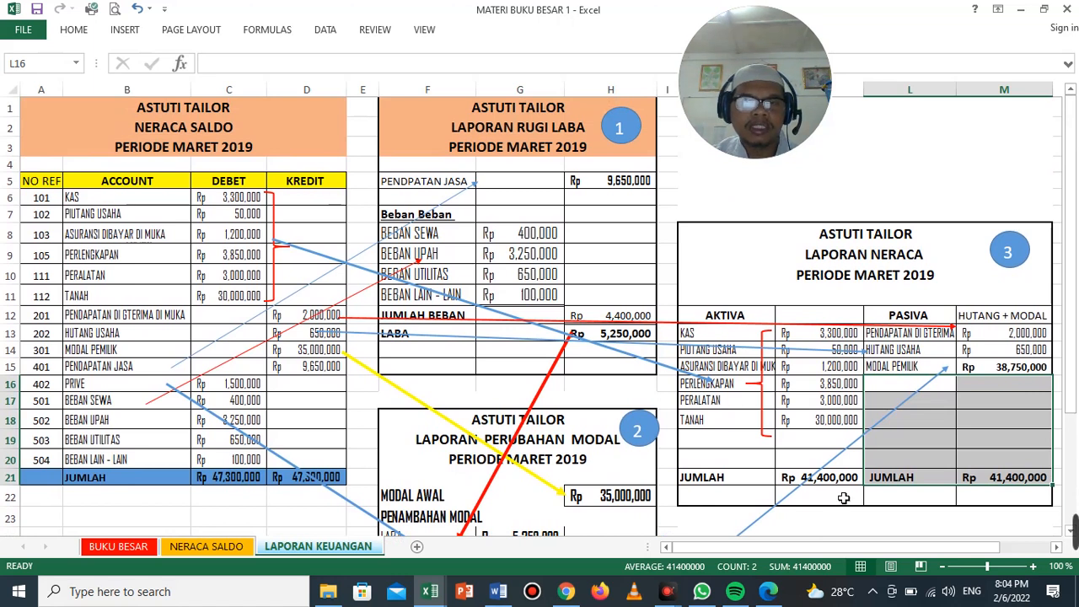
pyautogui.scroll(-1, 844, 495)
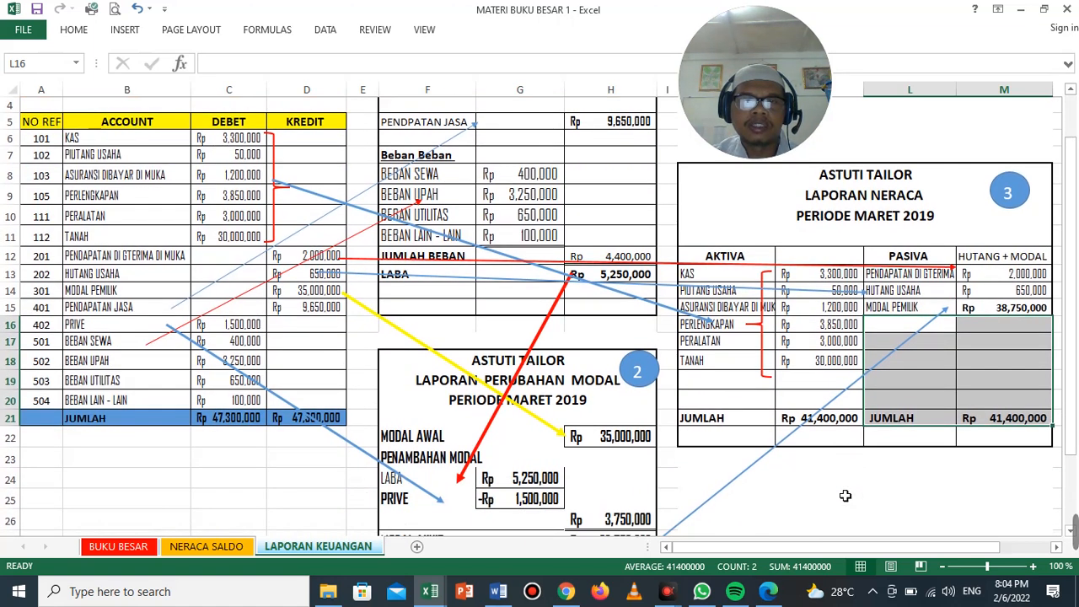
pyautogui.scroll(1, 844, 495)
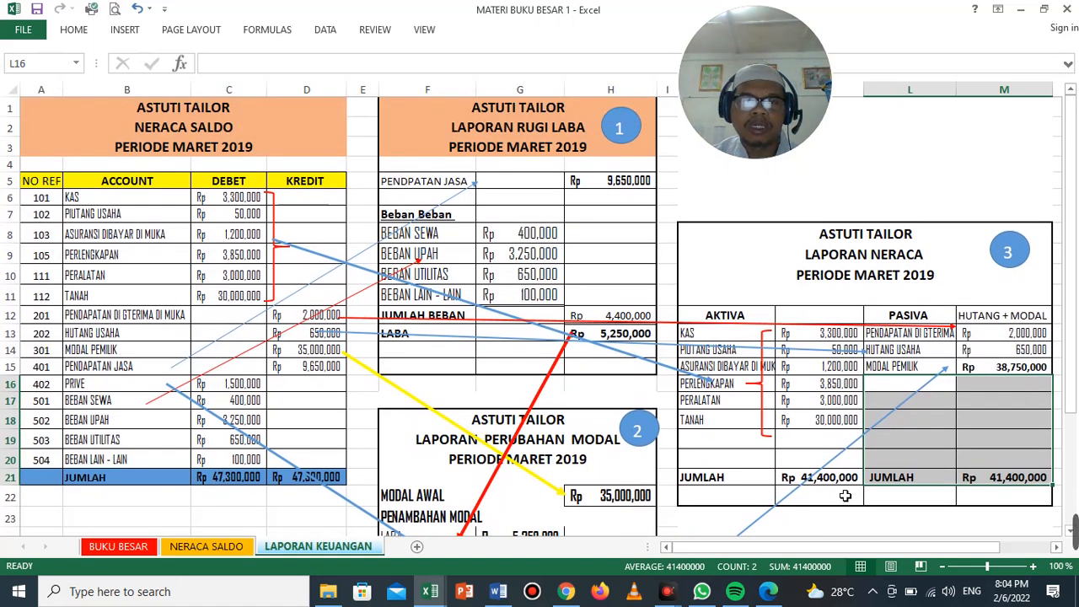
pyautogui.scroll(-1, 844, 496)
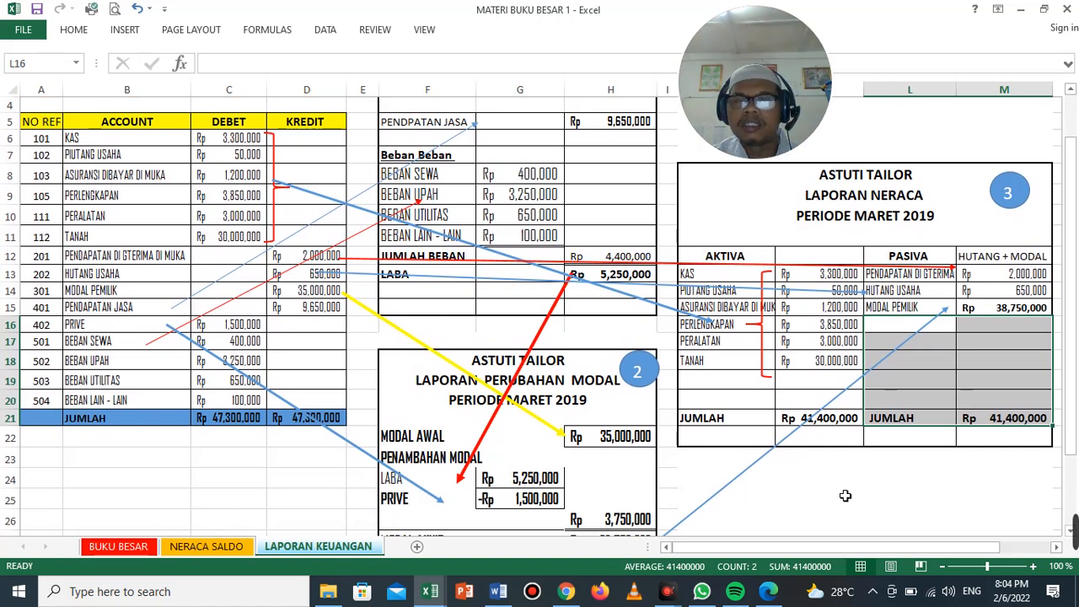
pyautogui.scroll(-1, 844, 495)
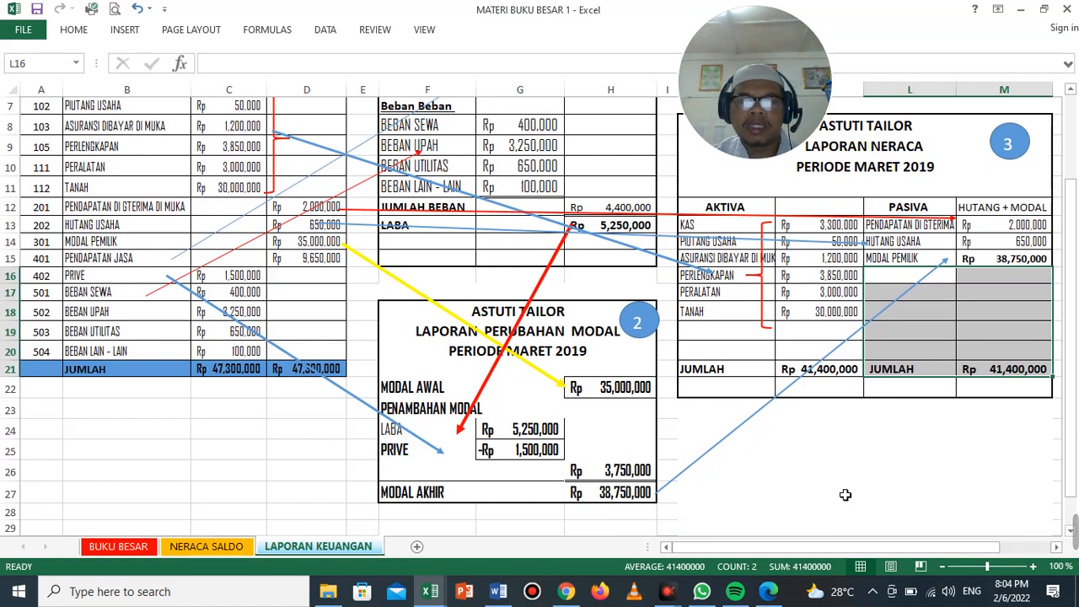
pyautogui.click(667, 591)
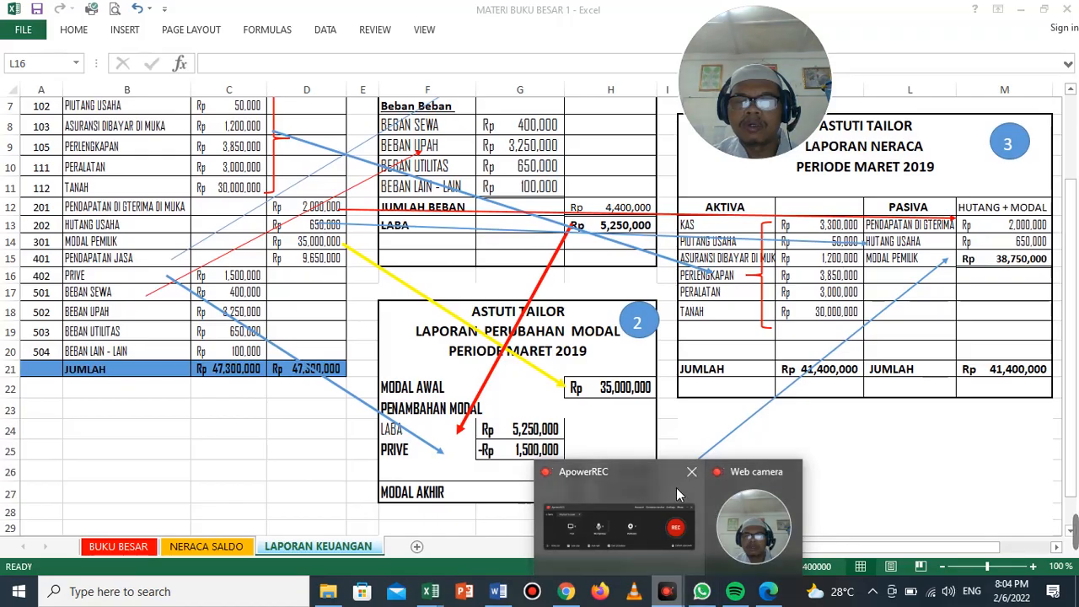